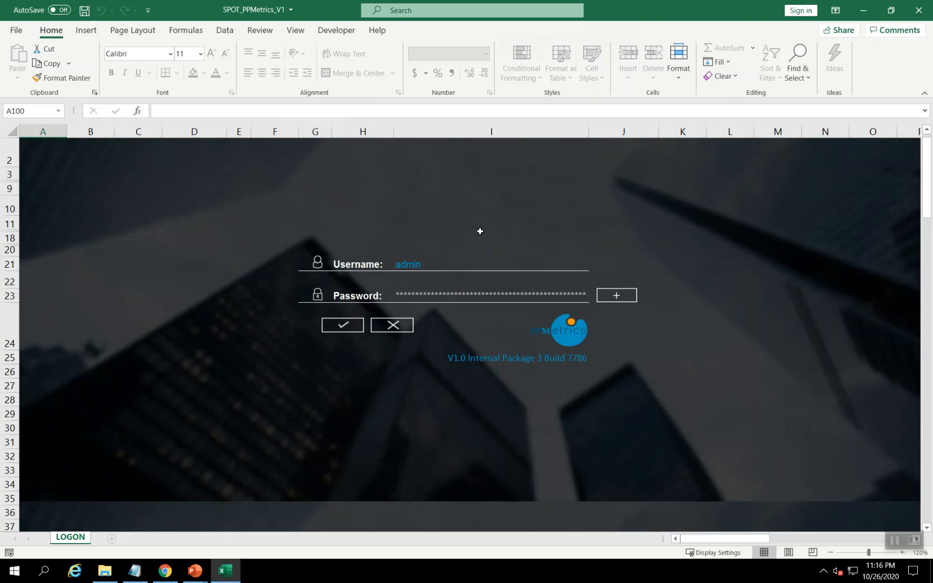
Log on to SPOT with the credentials already filled in
click(347, 326)
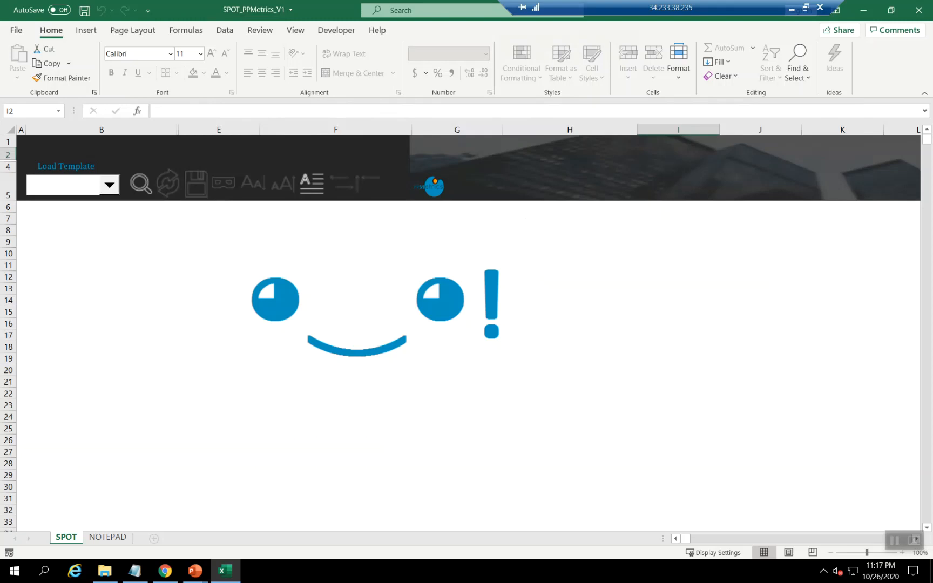
Switch to Chrome and compare the GRIT Platform risks in Jira with the JIRA Risks search results in PPM
key(alt+Tab)
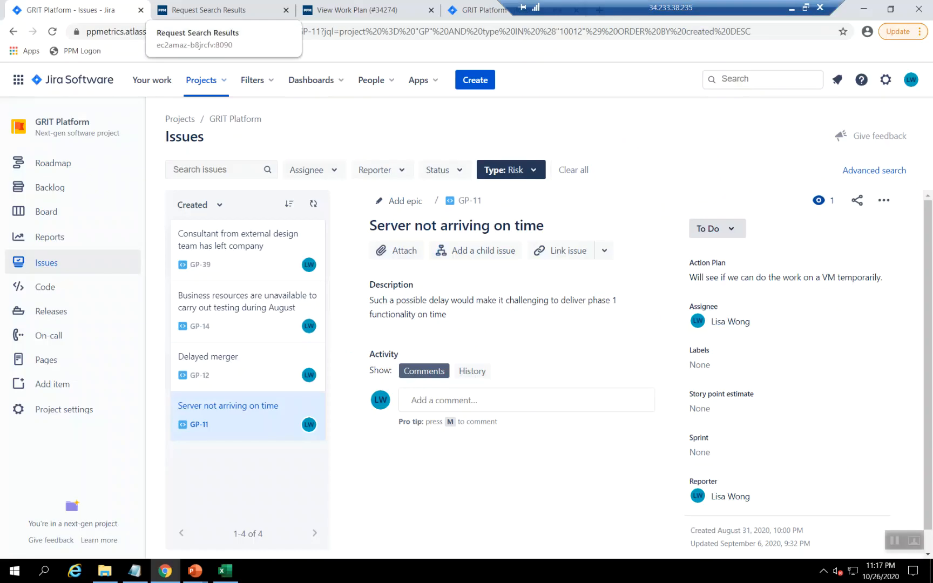
click(203, 11)
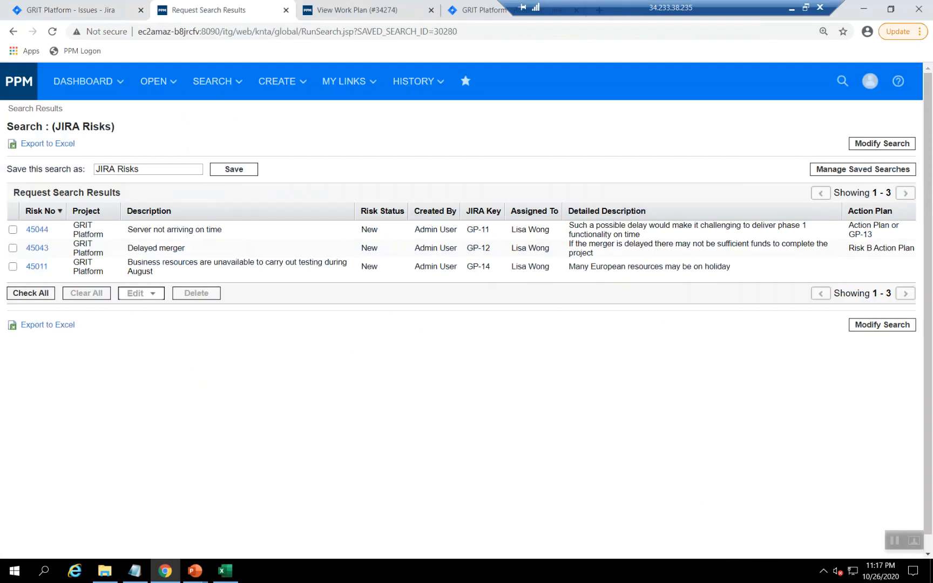
click(113, 10)
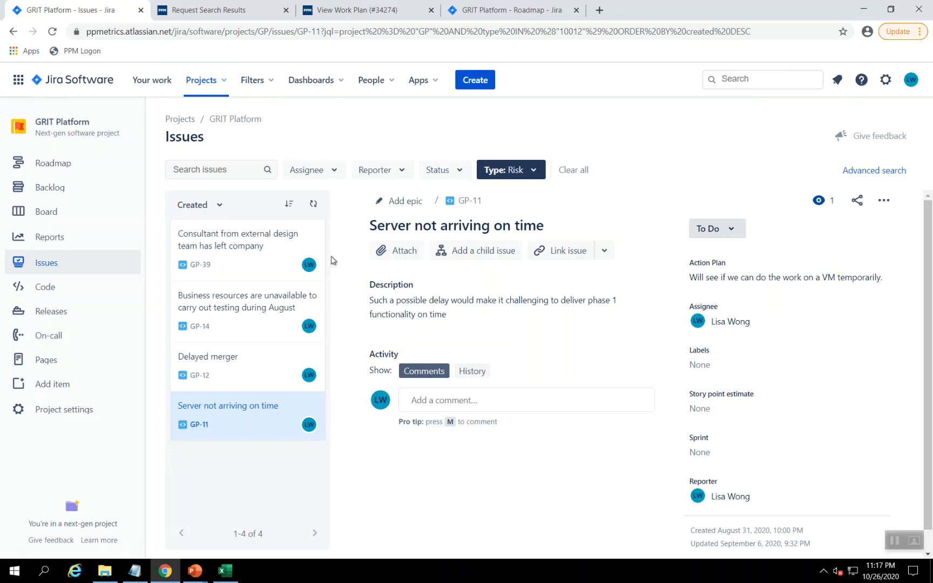
click(236, 7)
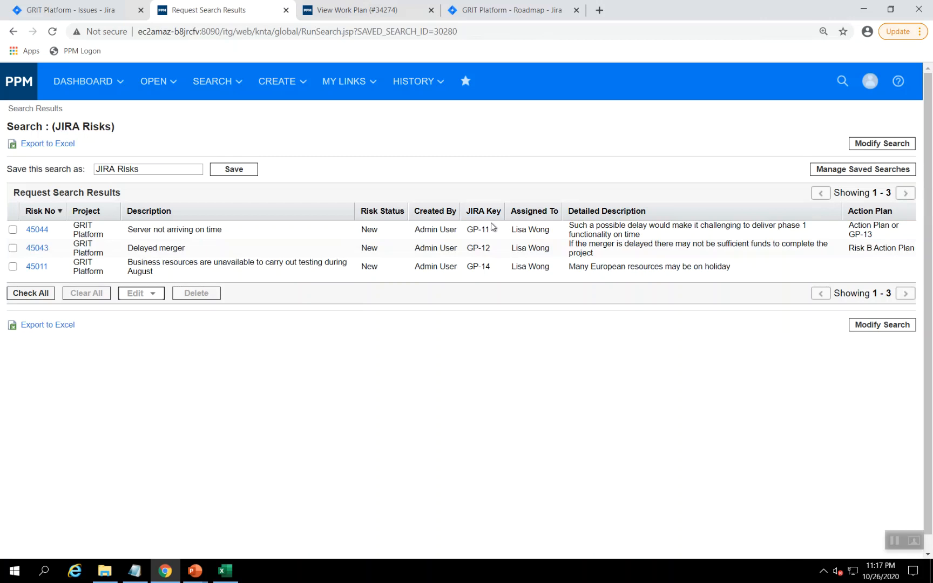
click(85, 12)
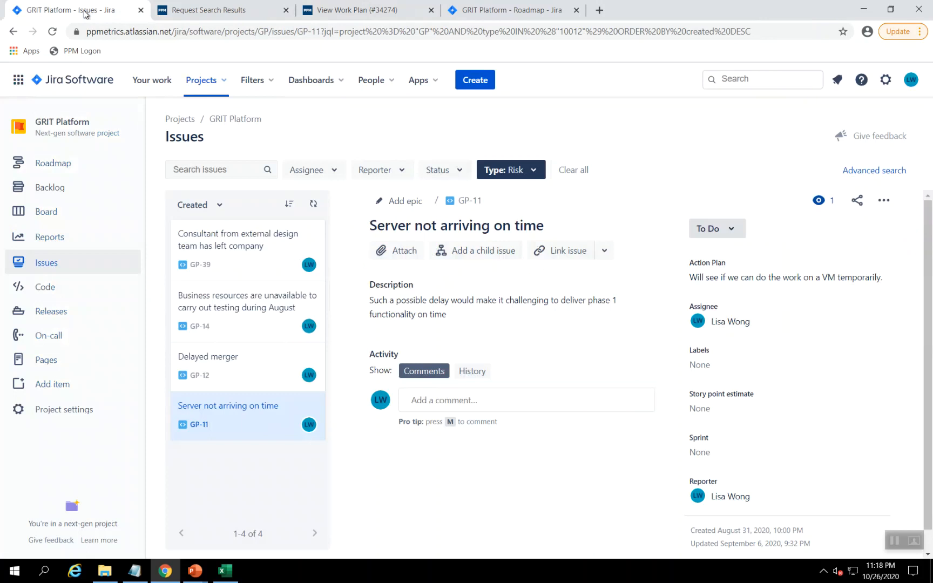
Return to the SPOT workbook in Excel and start an import to PPM from the defined application JIRA - Demo with entity Risk
key(alt+Tab)
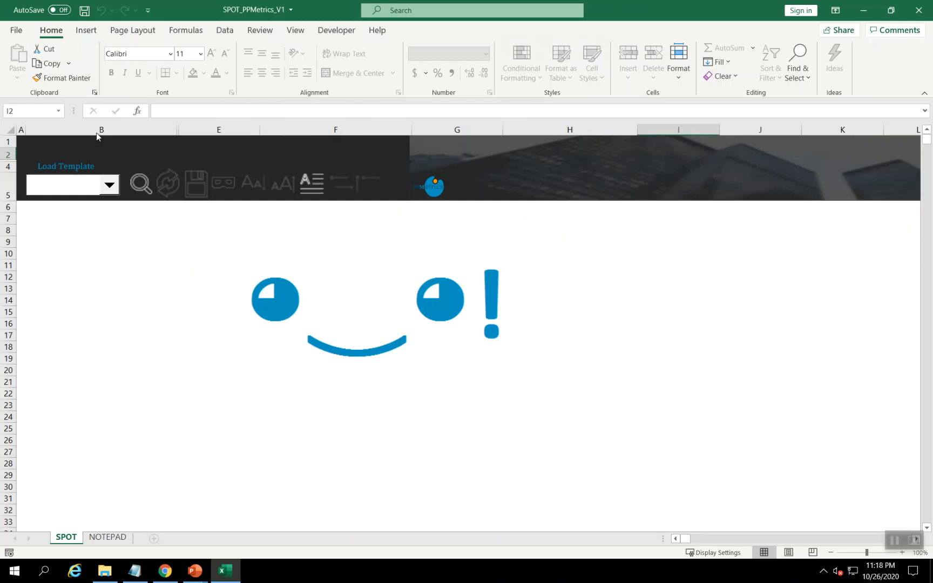
click(139, 190)
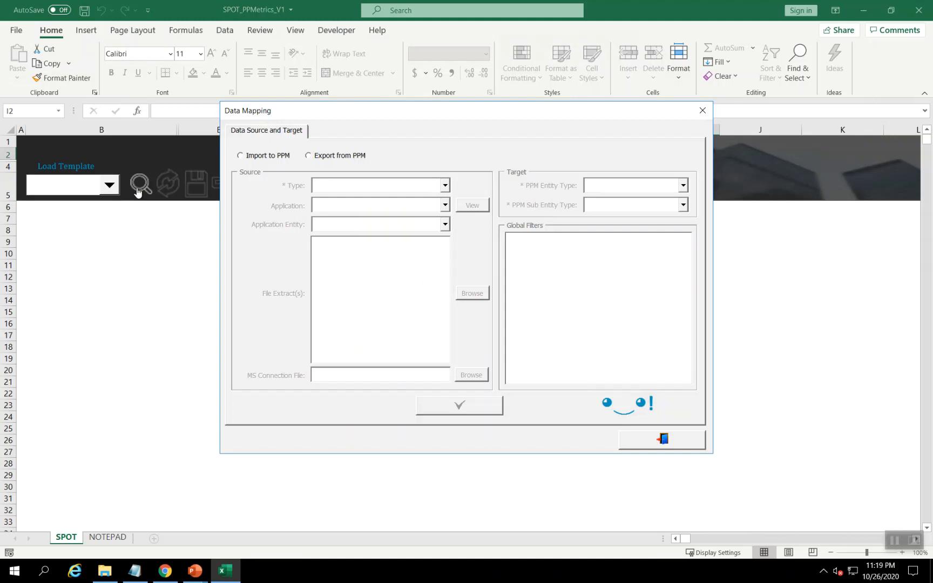
click(247, 158)
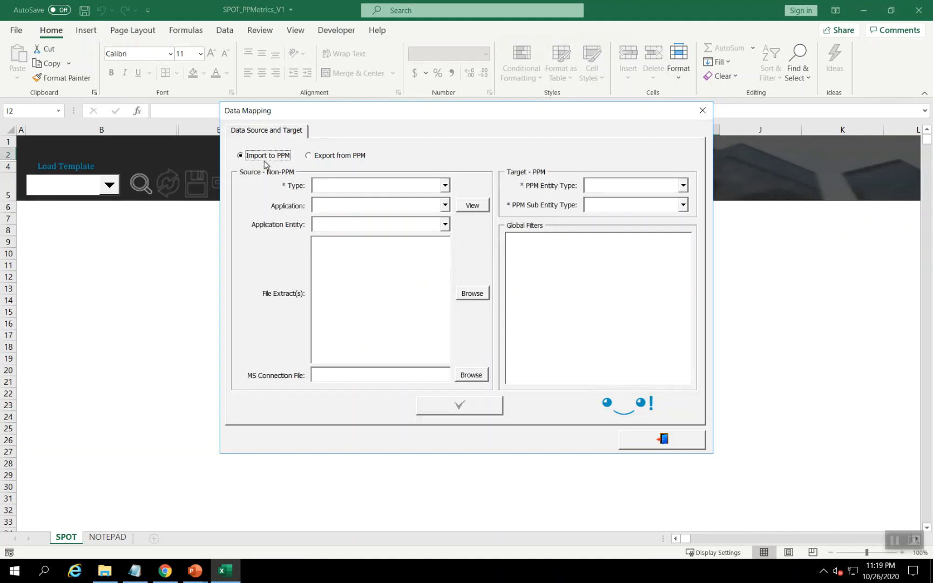
click(449, 185)
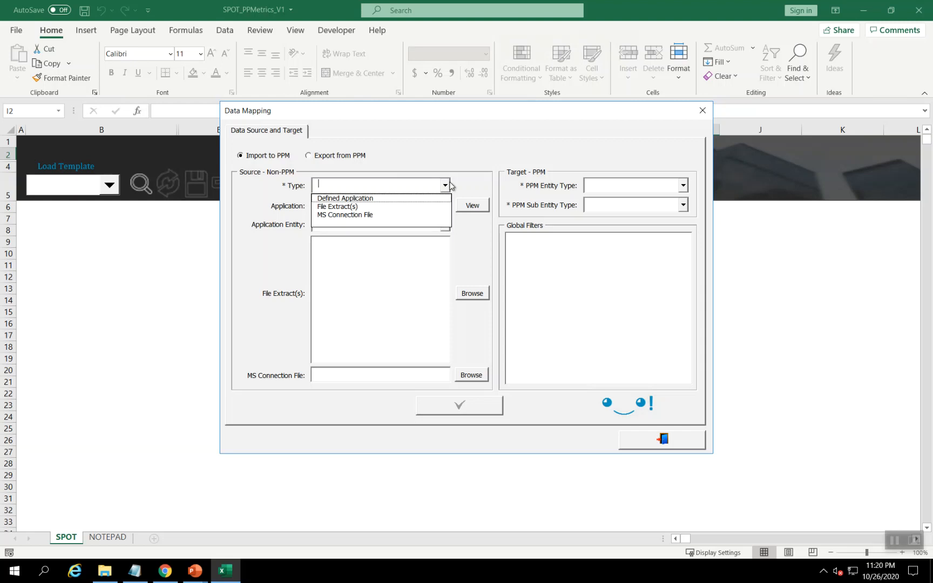
click(433, 198)
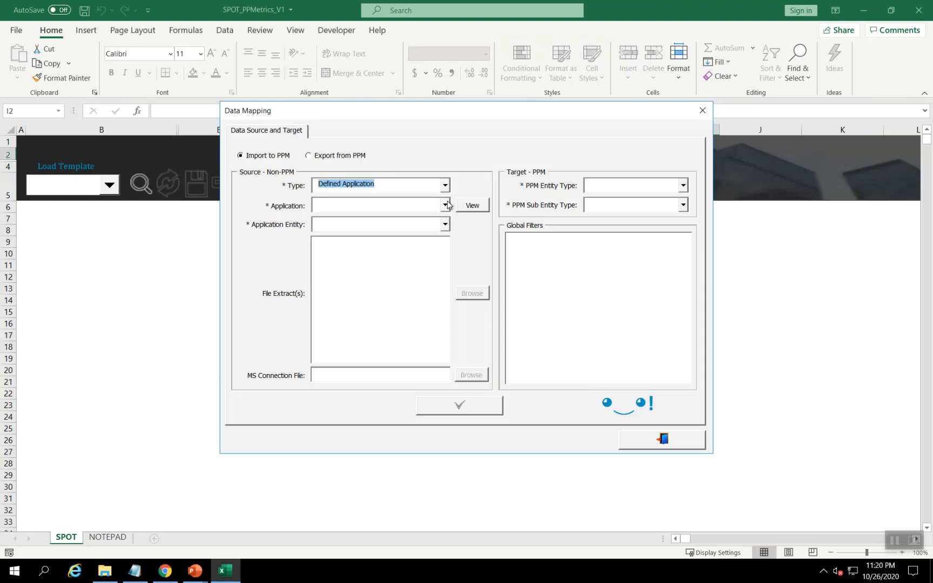
click(446, 204)
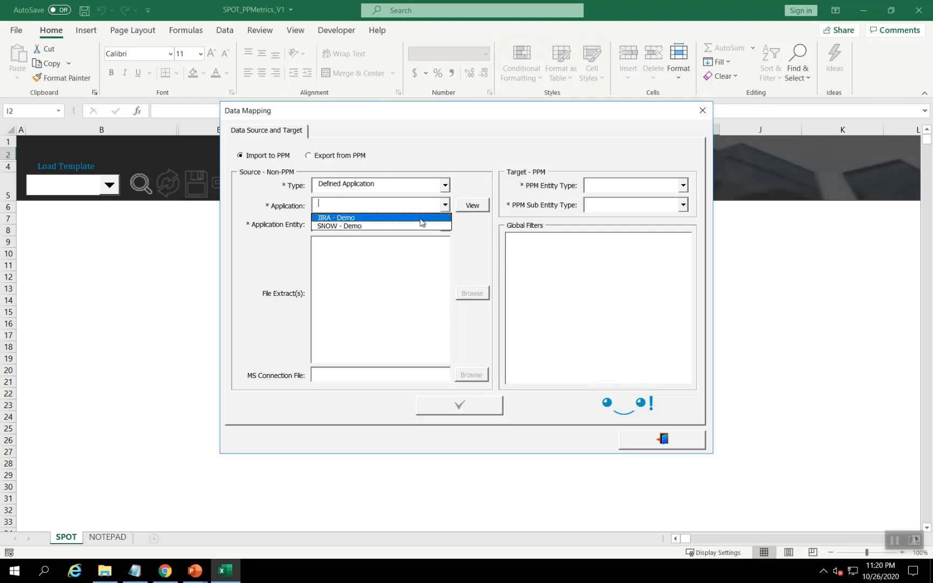
click(421, 217)
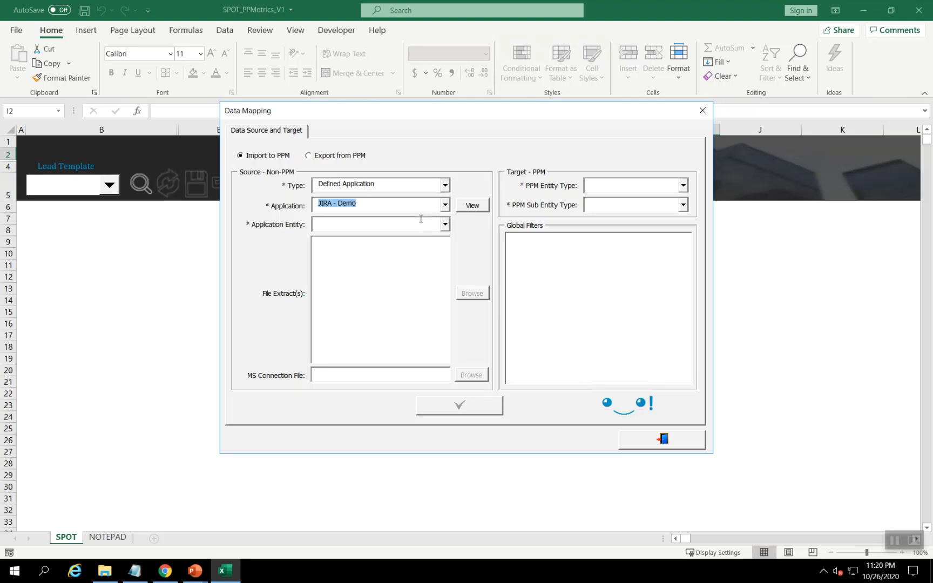
click(444, 224)
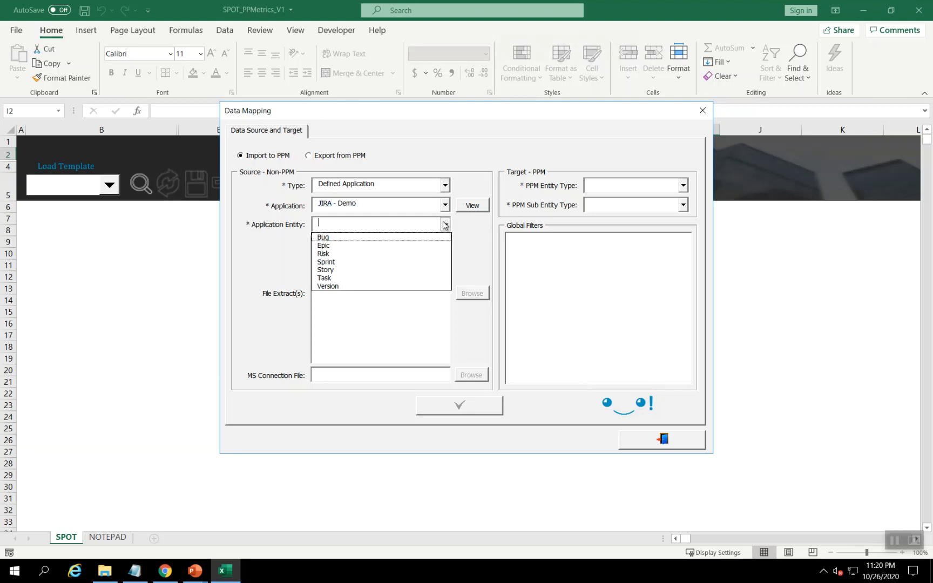
click(350, 254)
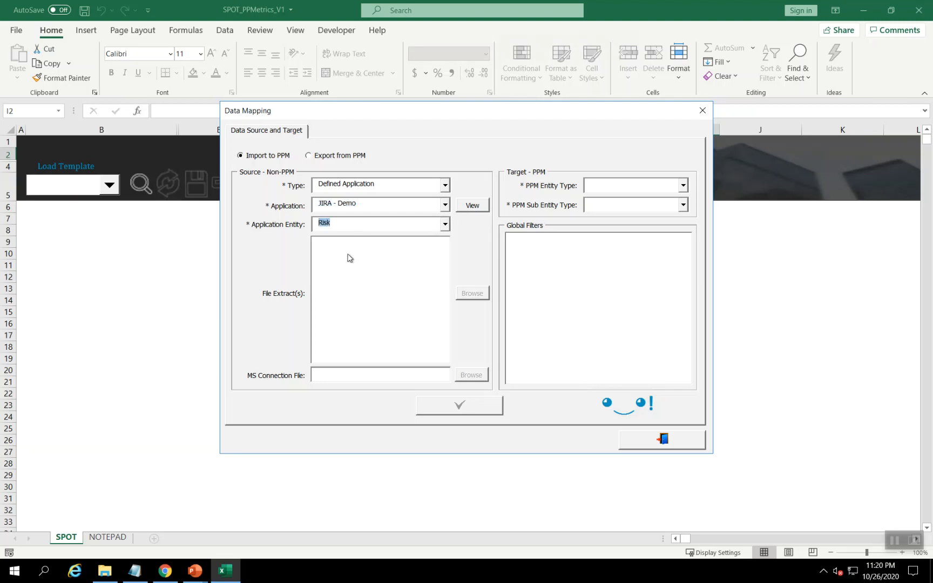
Set the target PPM entity type to Request and sub entity type to Risk, and proceed to the field mappings
click(686, 188)
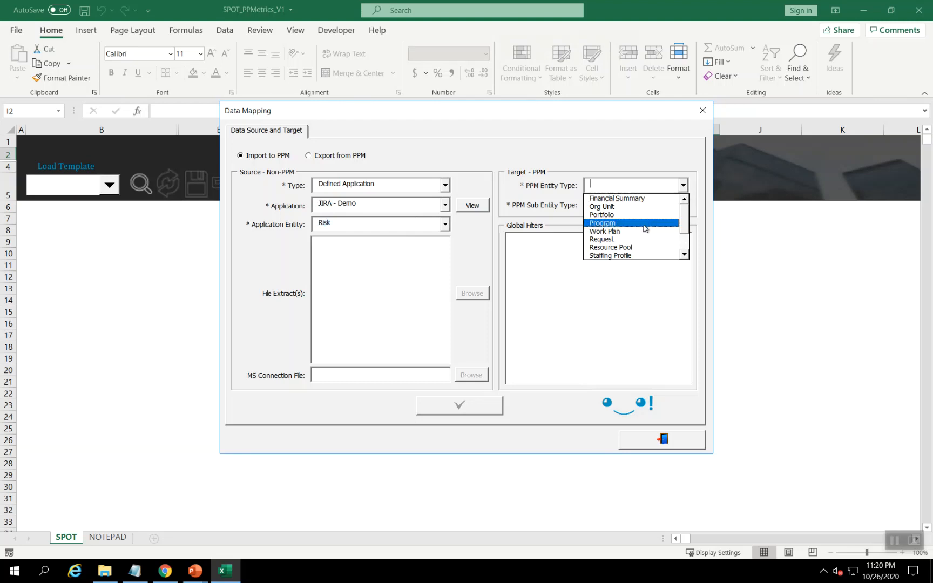
click(634, 239)
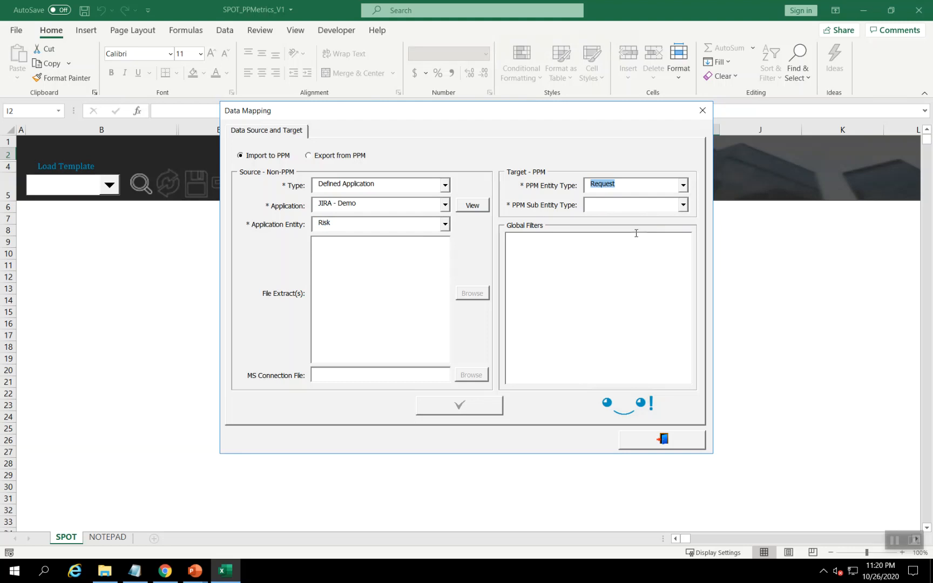
click(683, 205)
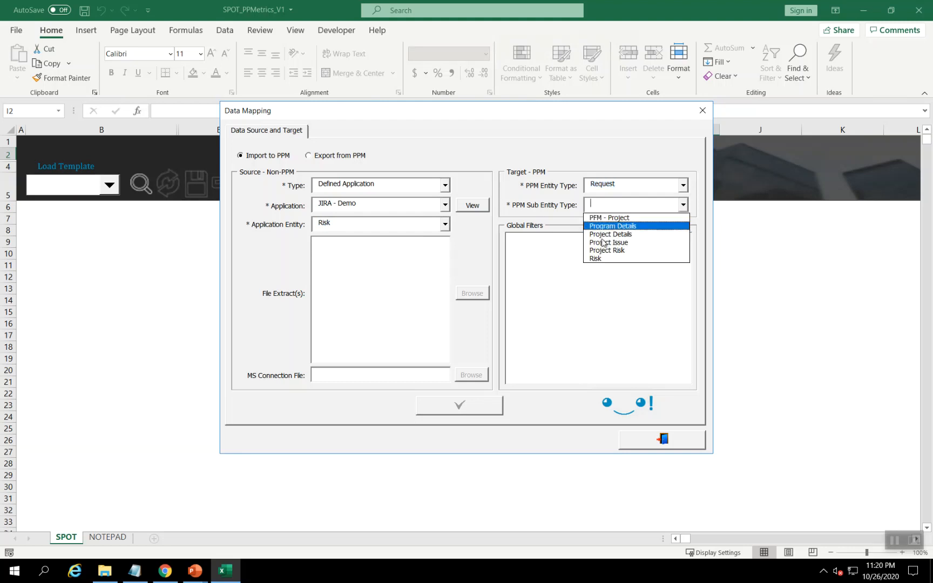
click(600, 258)
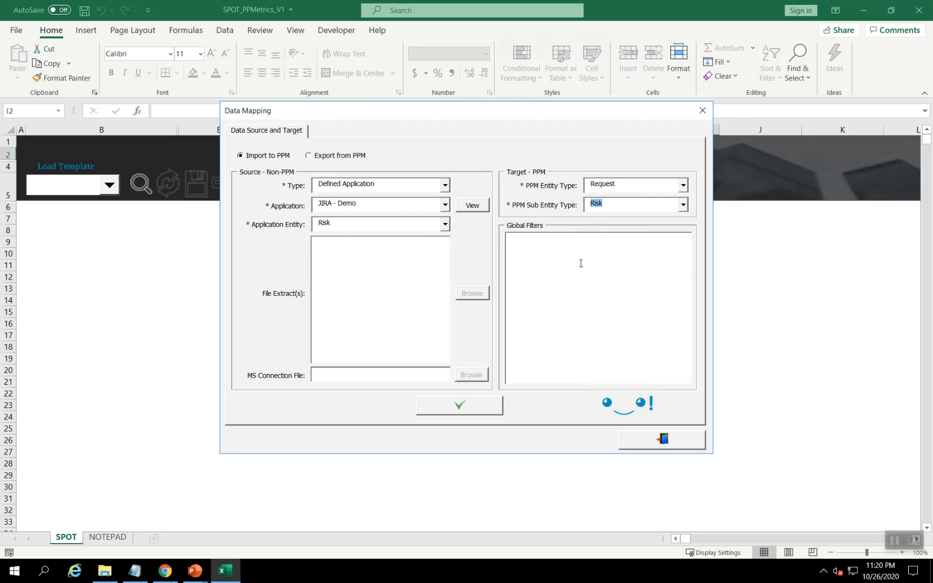
click(447, 406)
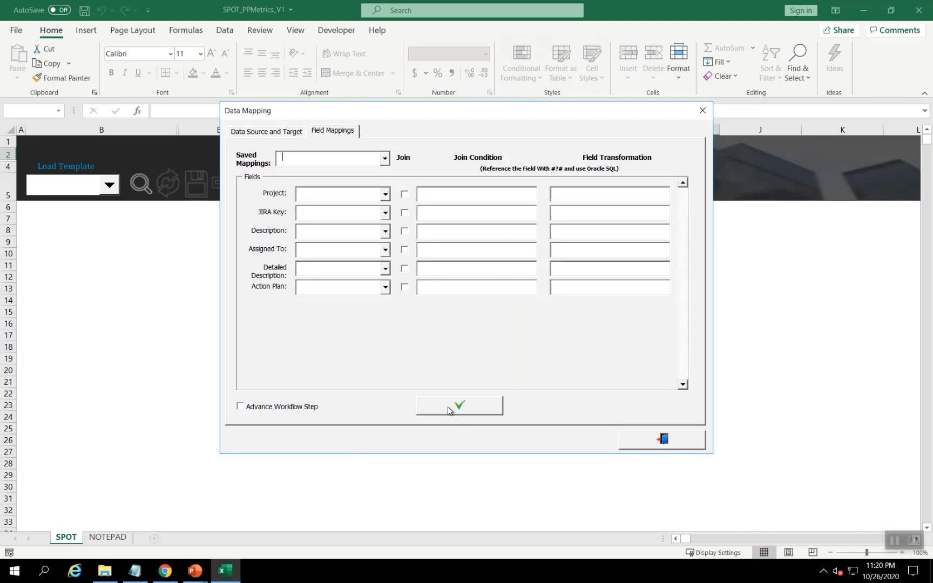
Apply the saved mapping JIRA Risks --> PPM Risks and load the source records
click(385, 162)
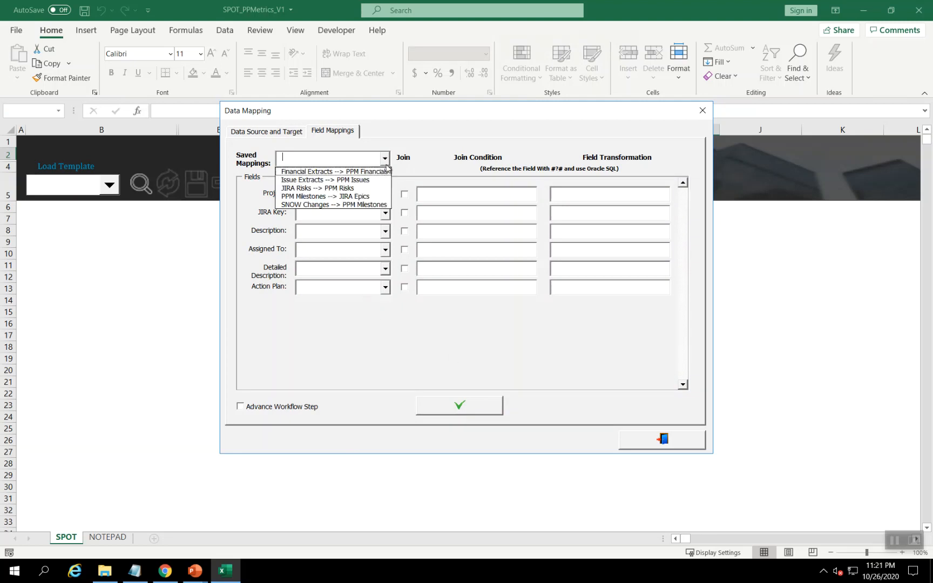
click(322, 189)
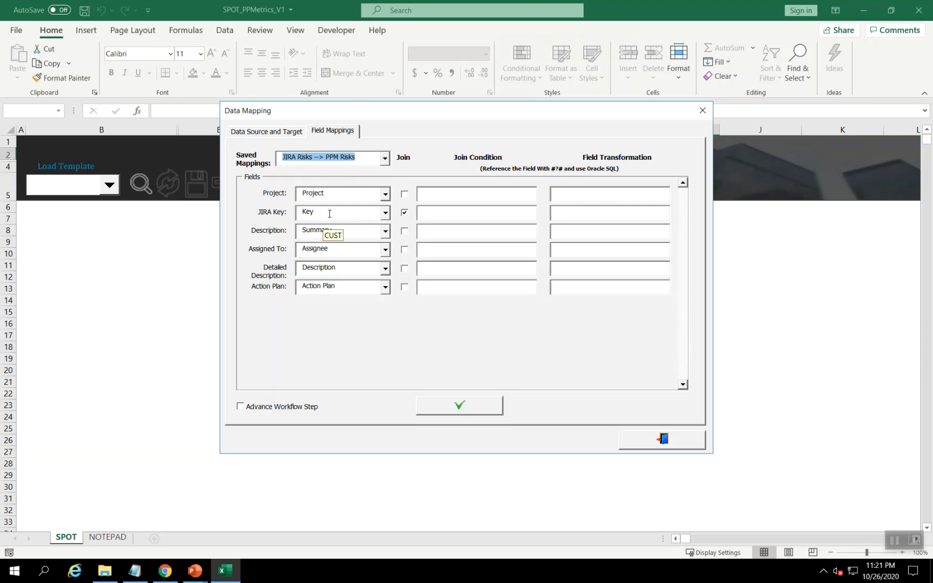
click(482, 409)
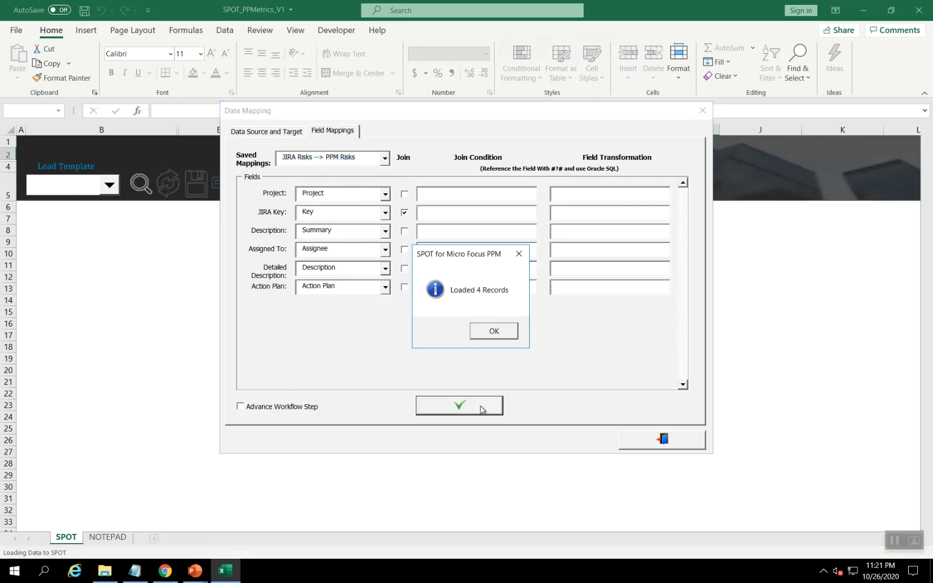
click(501, 333)
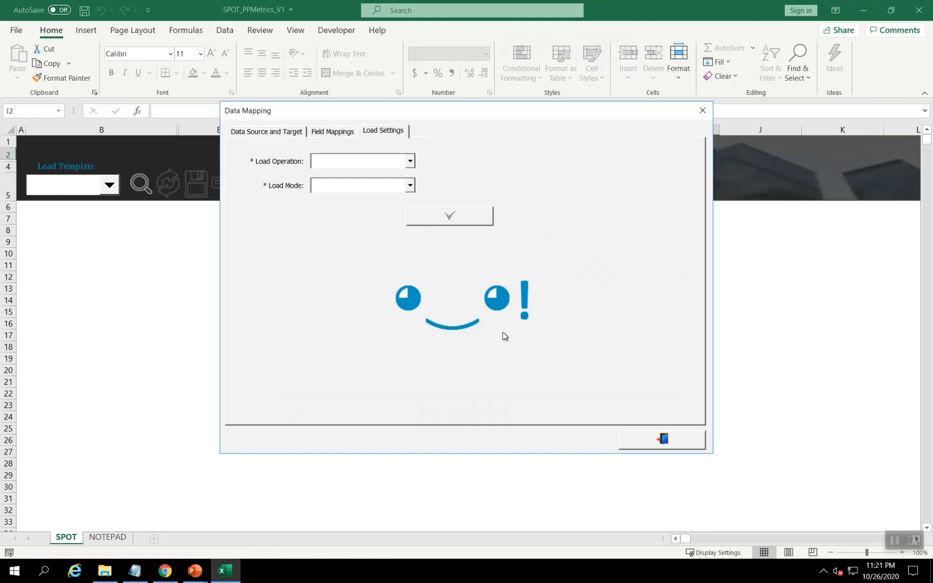
Set the load operation to Merge and Create and the load mode to Actual Load, and bring the records into the sheet
click(410, 161)
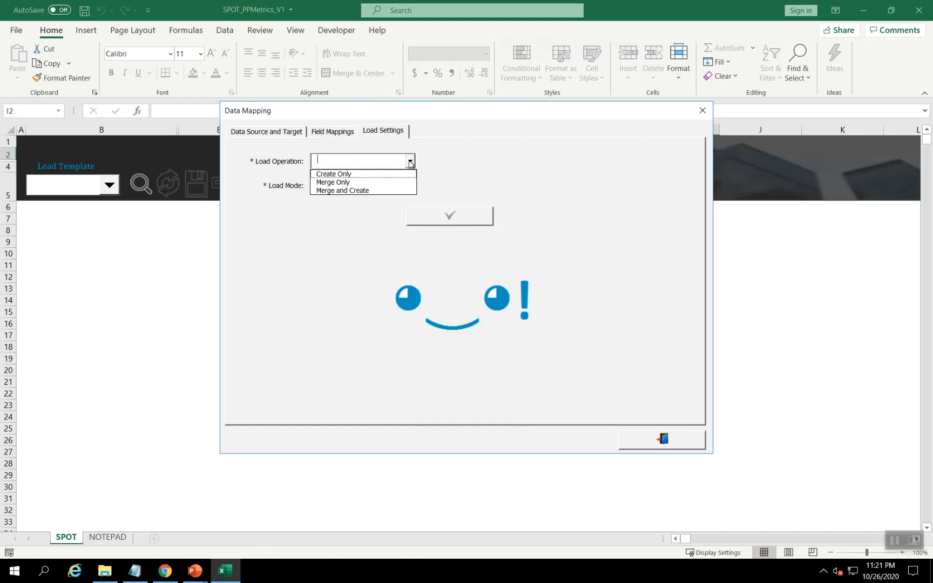
click(352, 191)
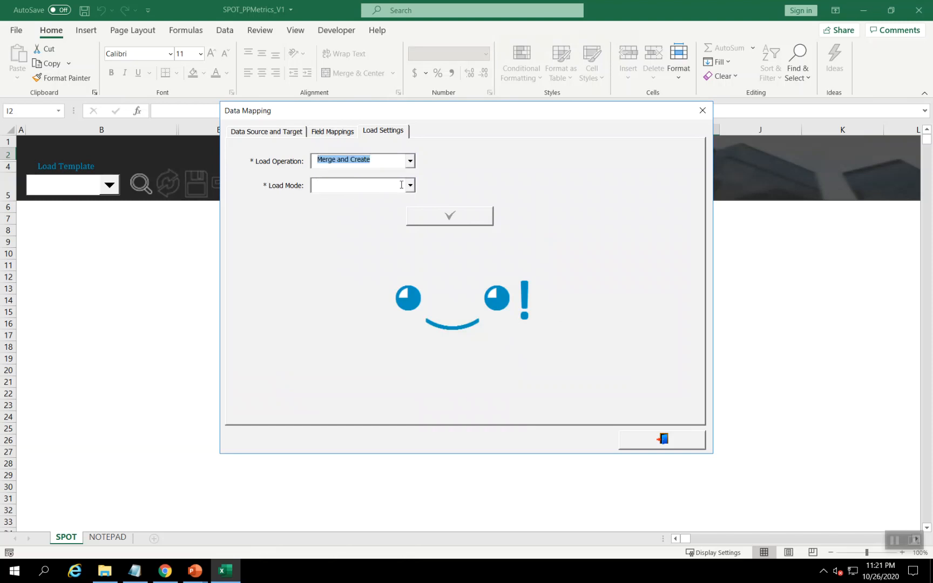
click(410, 186)
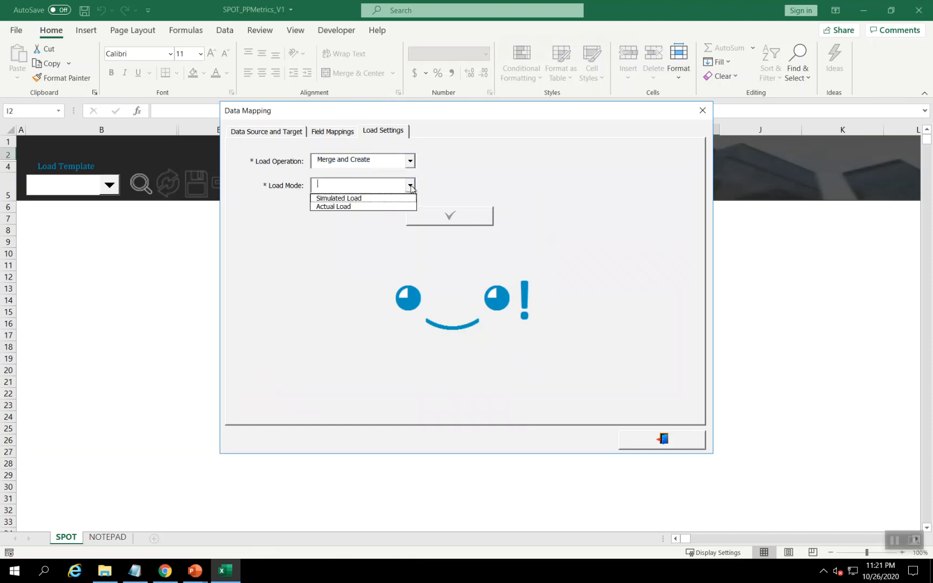
click(354, 206)
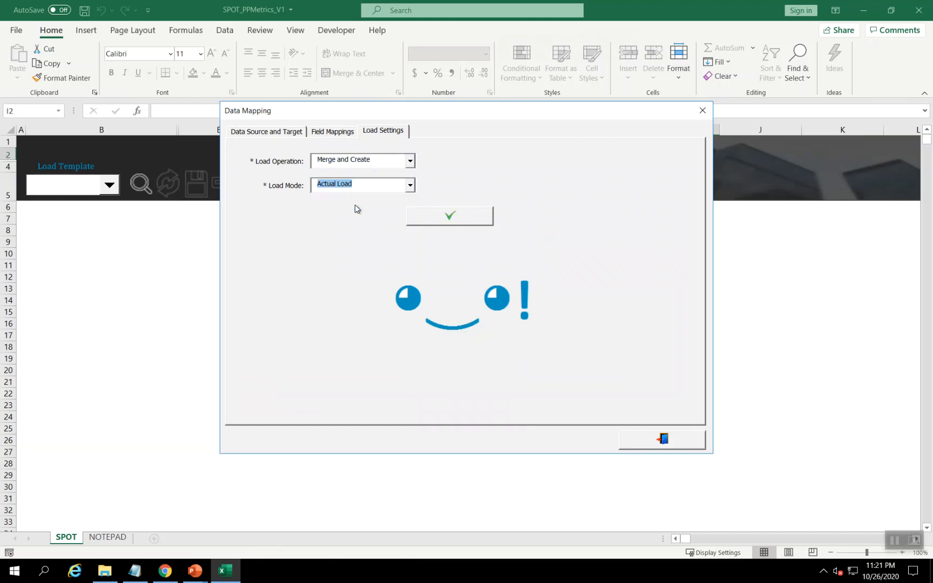
click(450, 216)
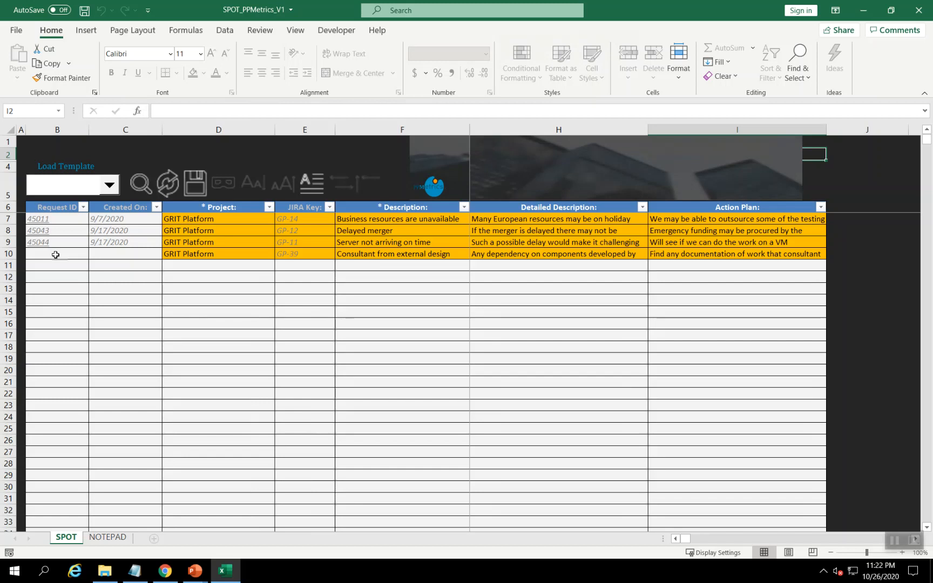
Save the loaded risk records to PPM, and refresh the JIRA Risks search results in Chrome
click(195, 184)
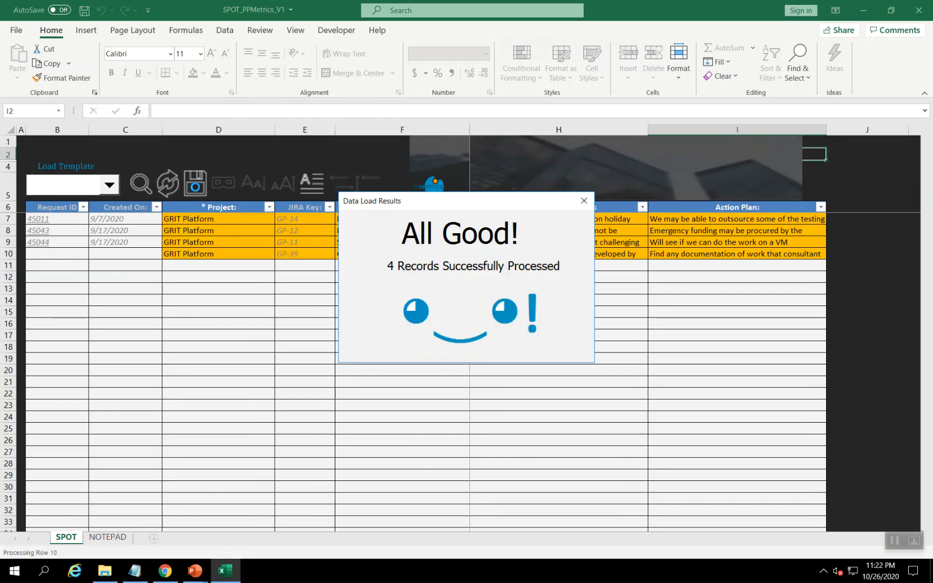
click(584, 201)
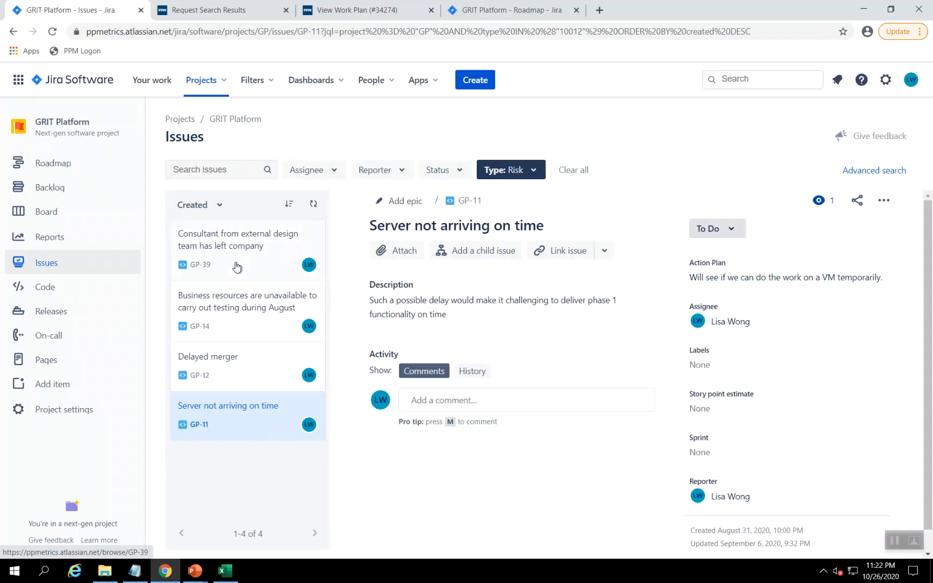
click(255, 14)
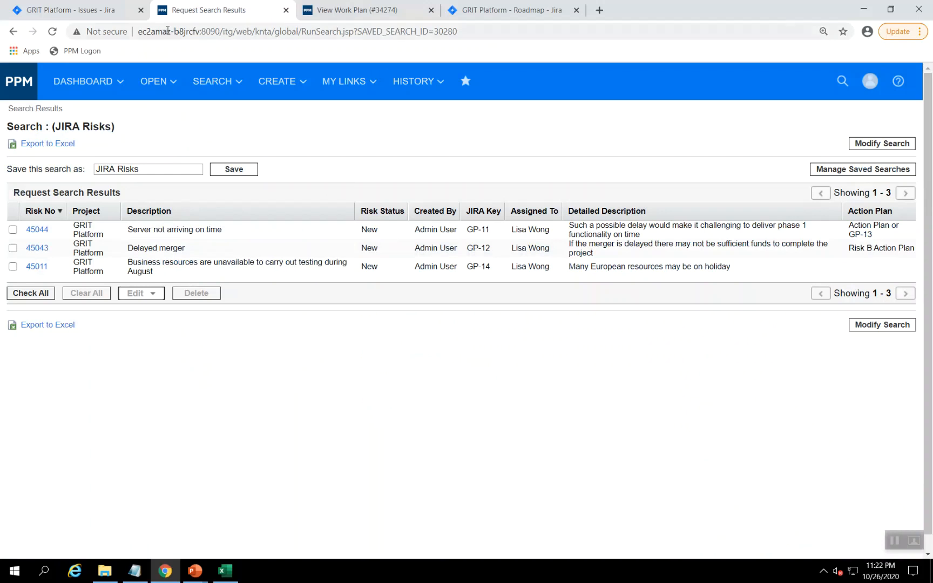
click(56, 31)
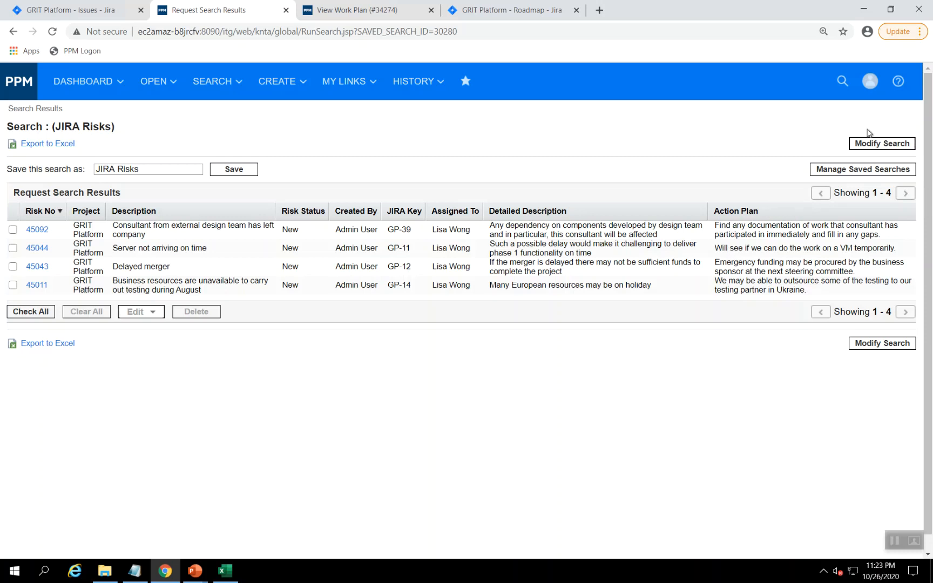
Compare the JIRA Epics work plan milestones in PPM with the epics on the GRIT Platform roadmap in Jira
click(322, 12)
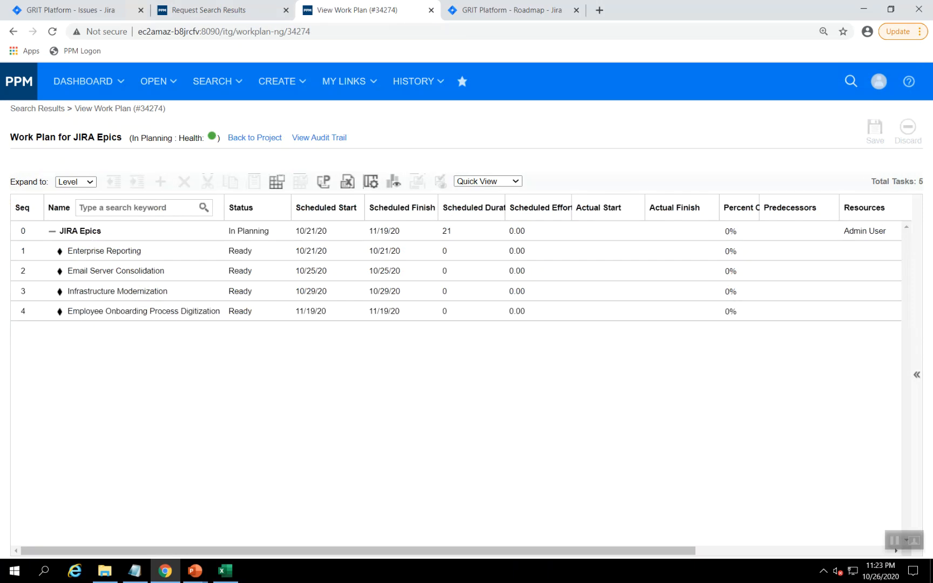
click(538, 12)
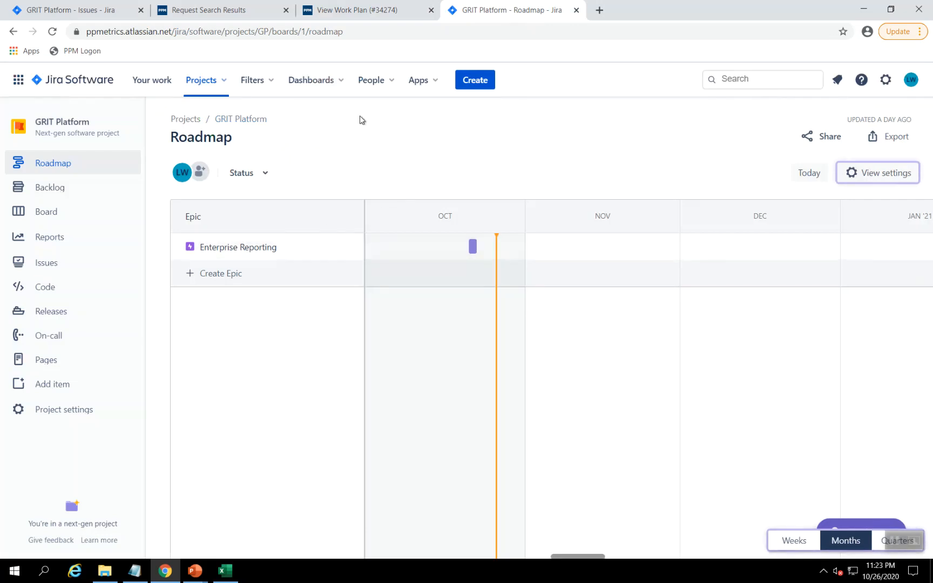
Switch to Excel and start a SPOT data mapping that exports from PPM to the Defined Application JIRA - Demo, entity Epic
key(alt+Tab)
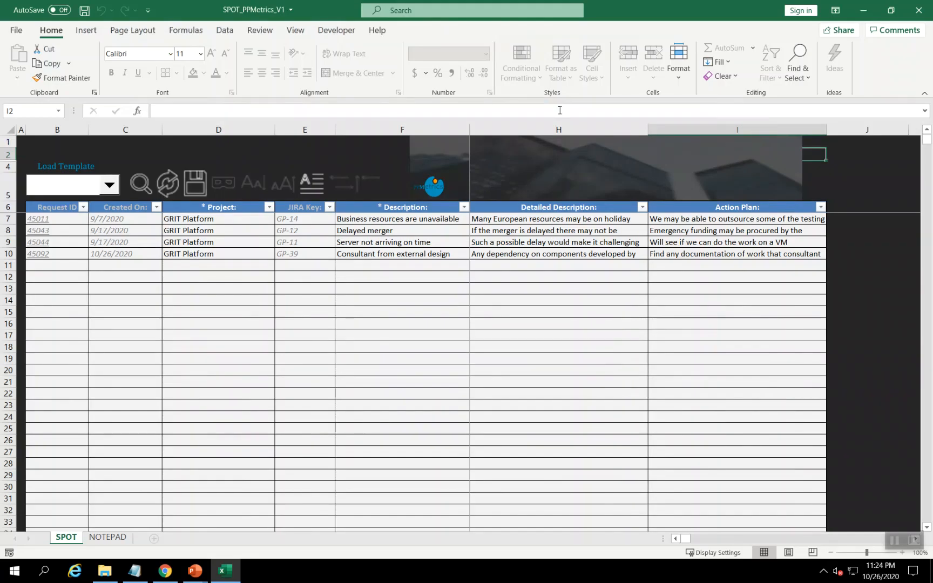
click(141, 180)
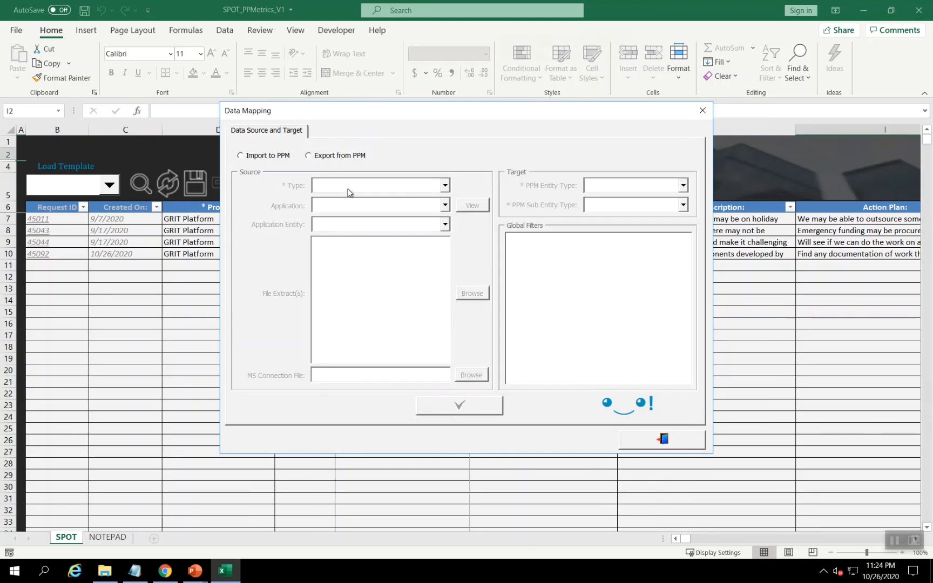
click(308, 155)
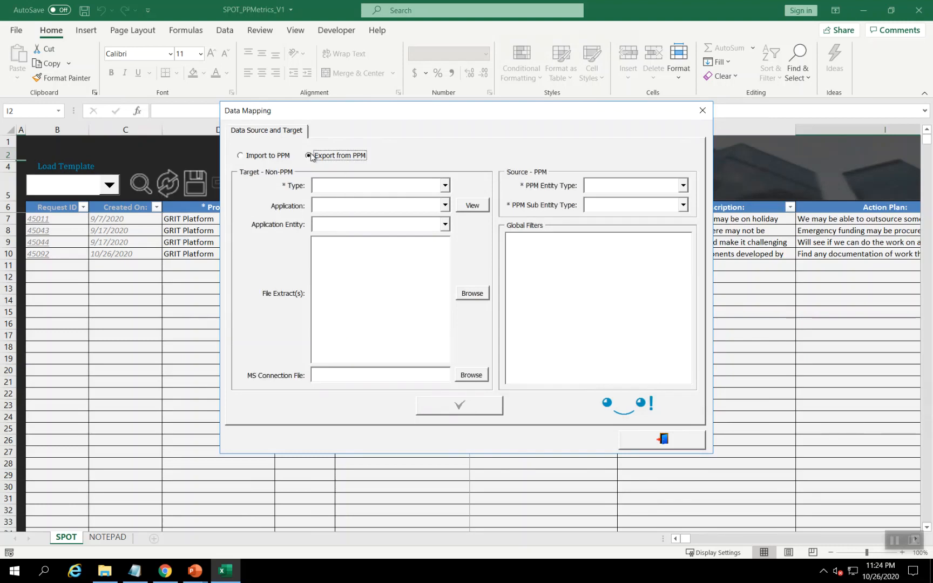
click(445, 187)
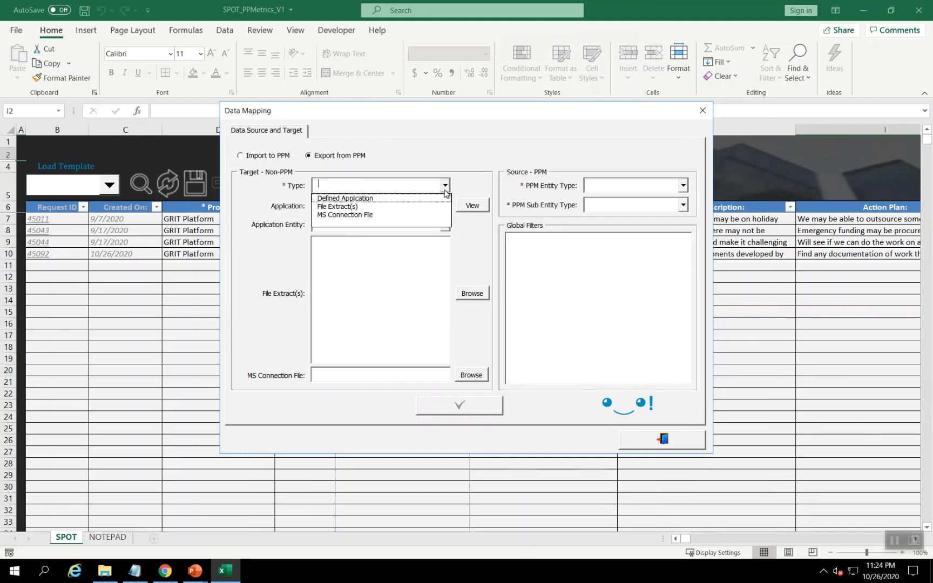
click(414, 199)
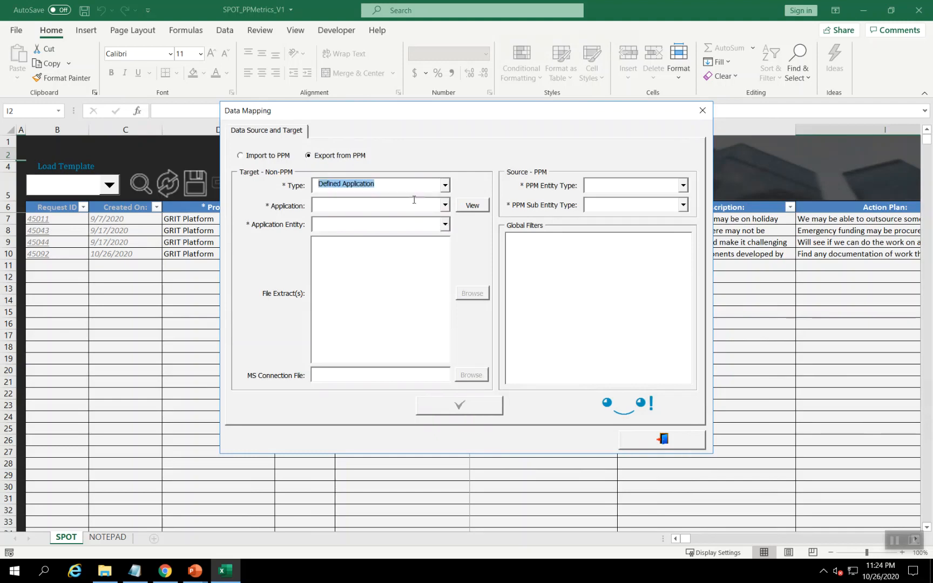
click(445, 206)
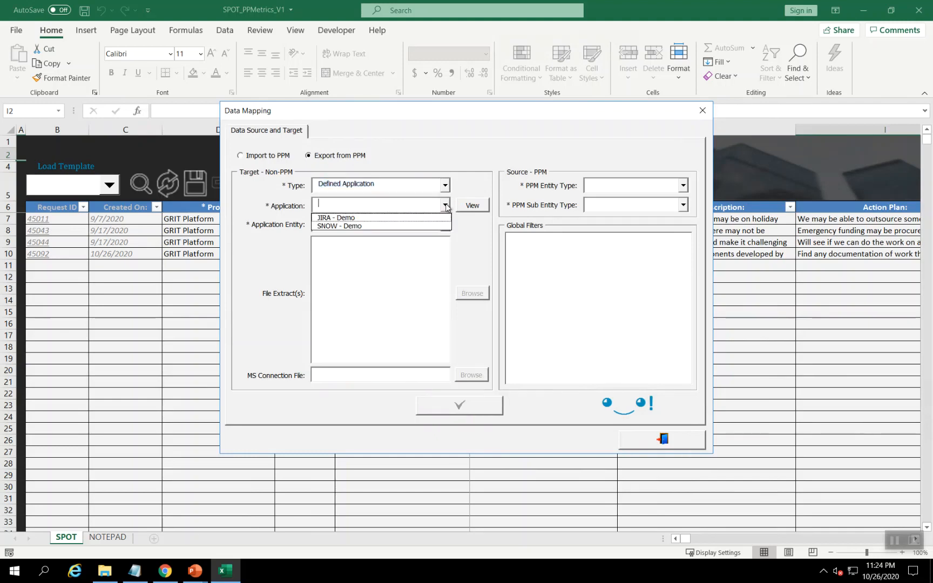
click(364, 218)
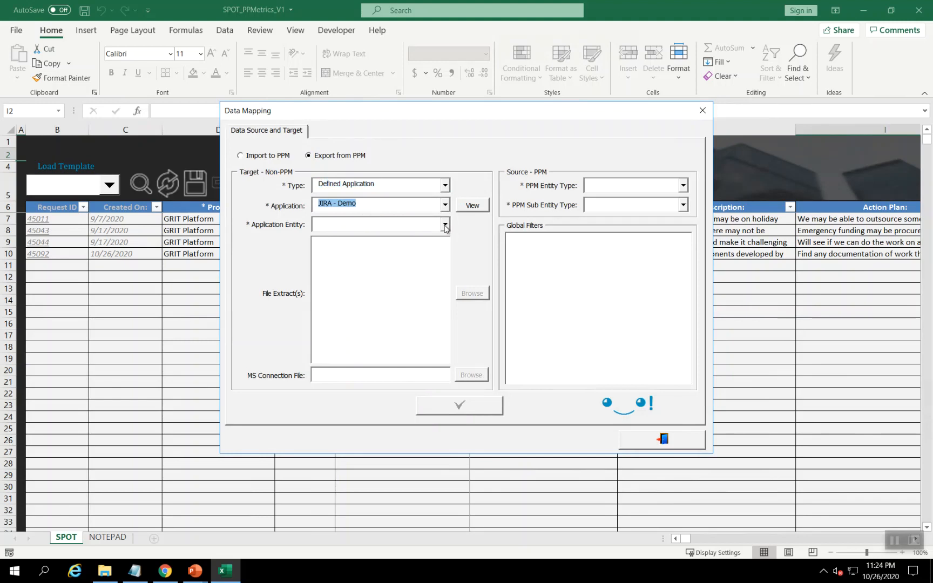
click(445, 226)
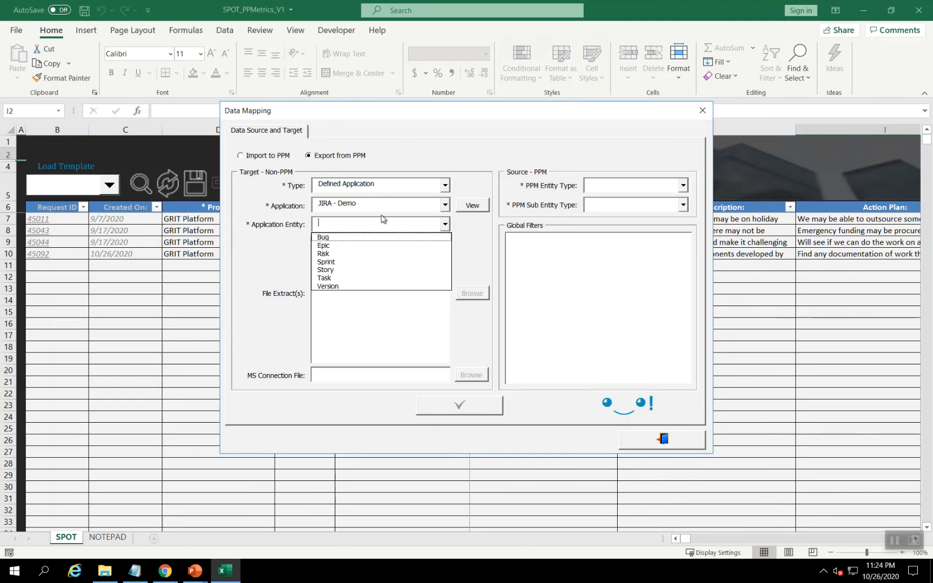
click(345, 246)
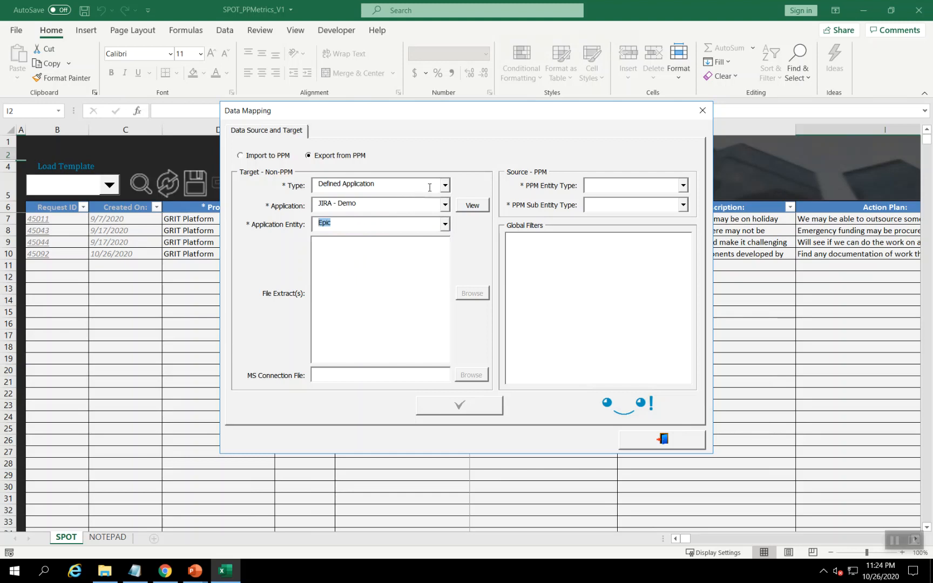
Set the PPM source entity type to Work Plan and its sub entity type to Milestone
click(683, 185)
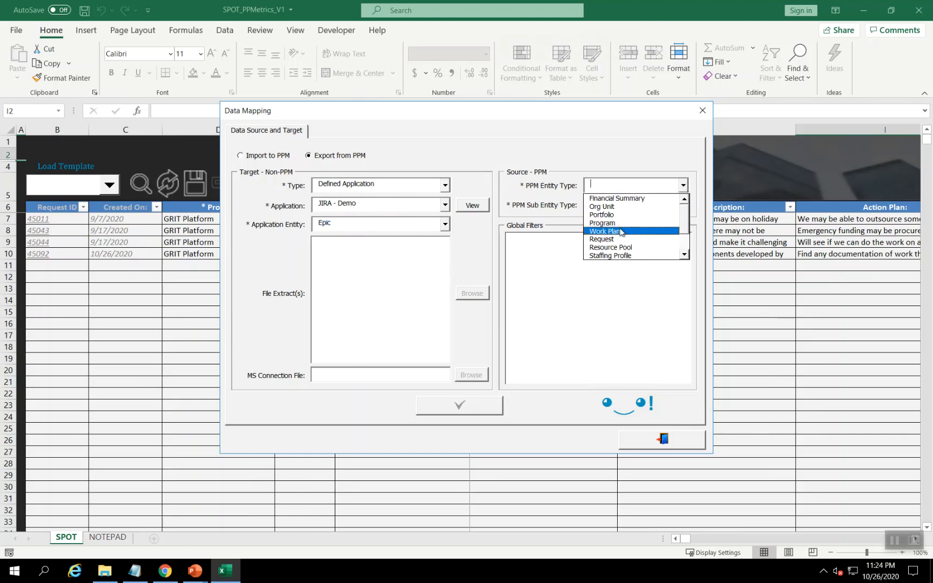
click(621, 231)
click(684, 205)
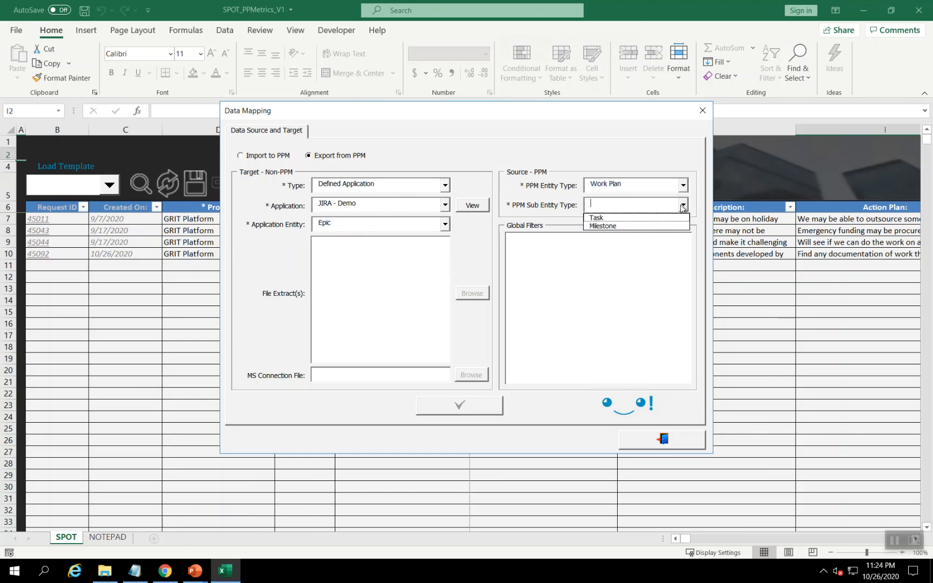
click(626, 225)
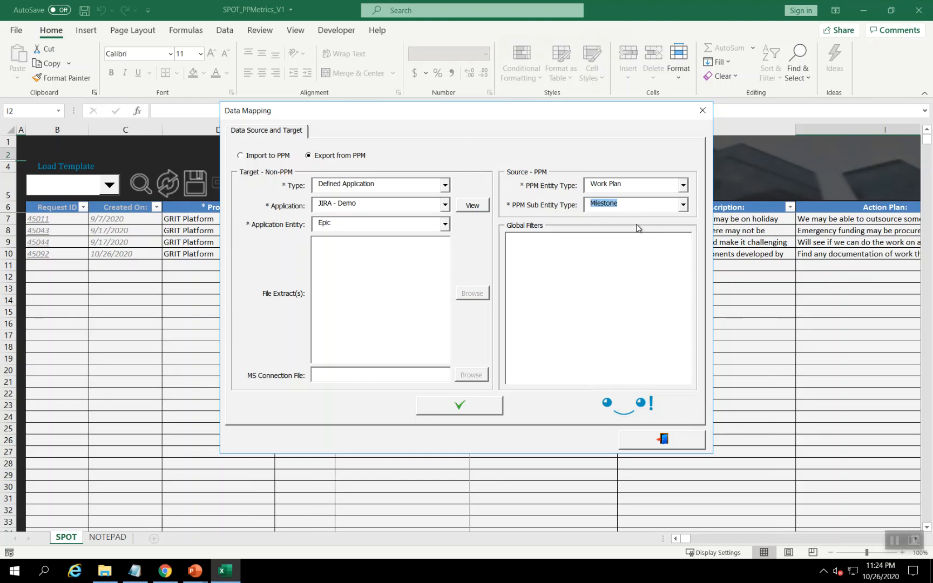
Switch to Notepad and copy the filter text wp.work_plan_id = 34274
key(alt+Tab)
key(alt+Tab)
key(alt+Tab)
key(alt+Tab)
key(Tab)
click(666, 382)
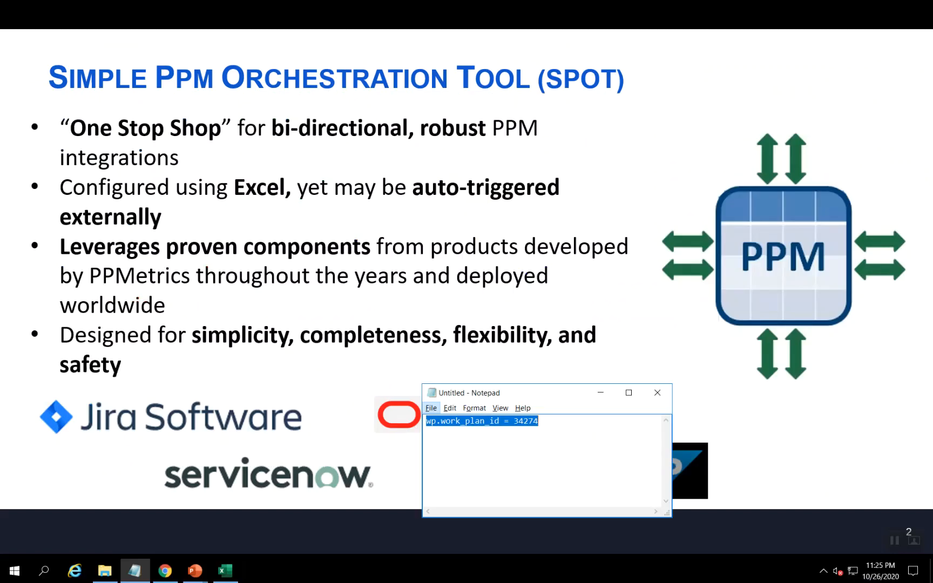
drag(546, 420, 416, 409)
key(ctrl+c)
Return to the data mapping in Excel, paste wp.work_plan_id = 34274 as the global filter, and confirm the source and target
key(alt+Tab)
key(alt+Tab)
key(alt+Tab)
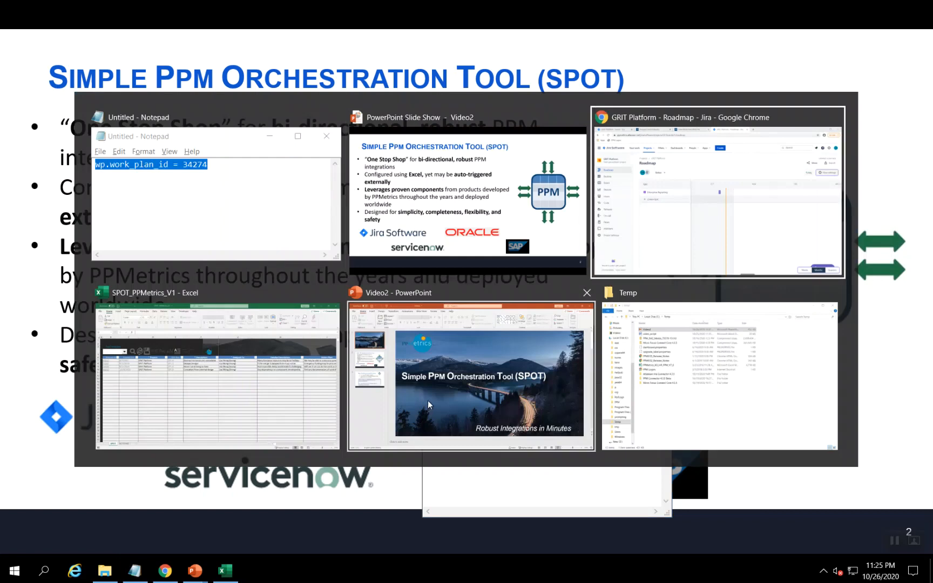
click(556, 264)
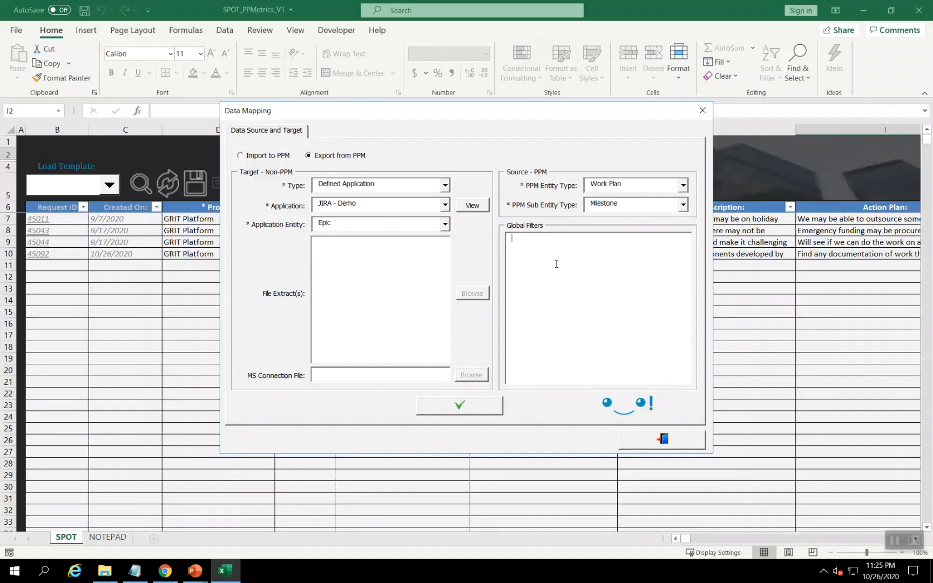
key(ctrl+v)
click(484, 410)
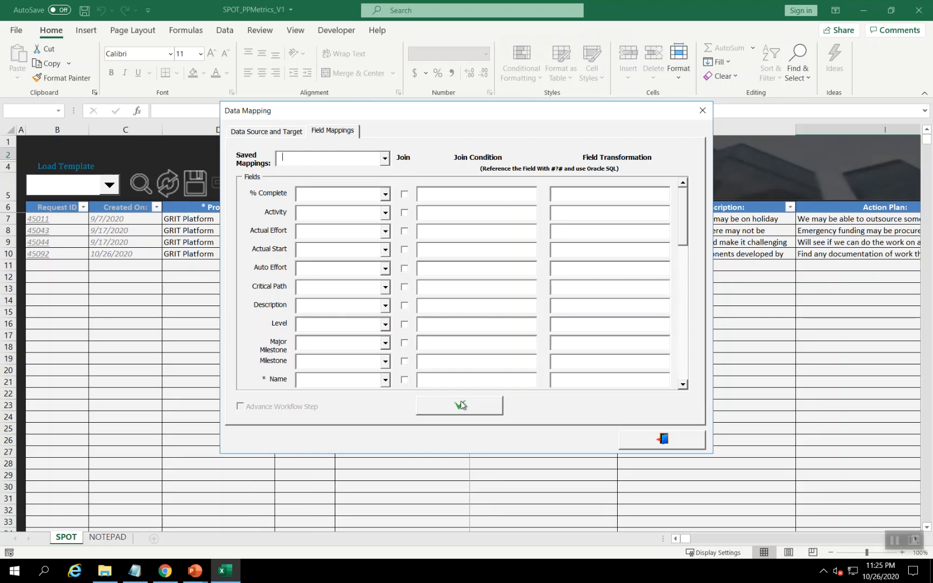
Apply the saved mapping PPM Milestones --> JIRA Epics and load the source records
click(384, 159)
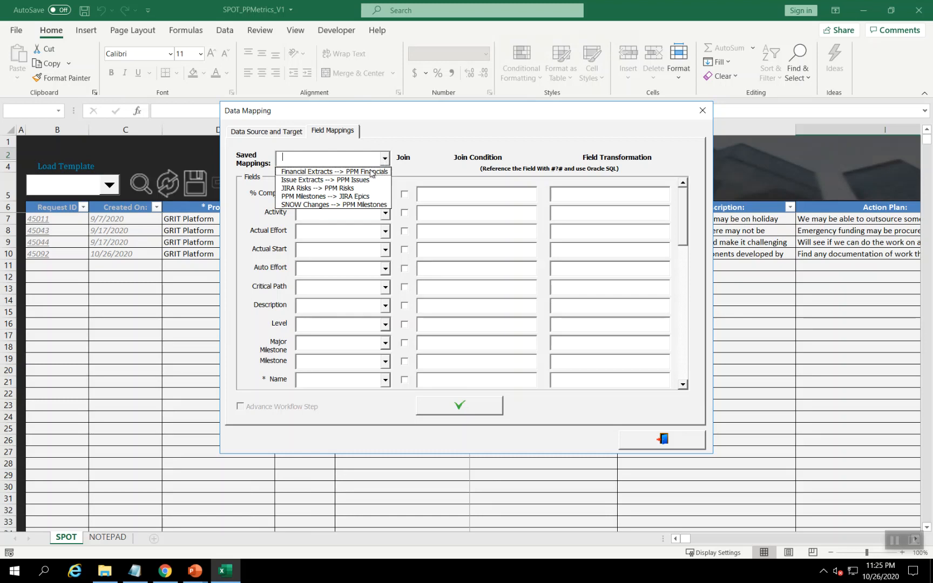
click(356, 196)
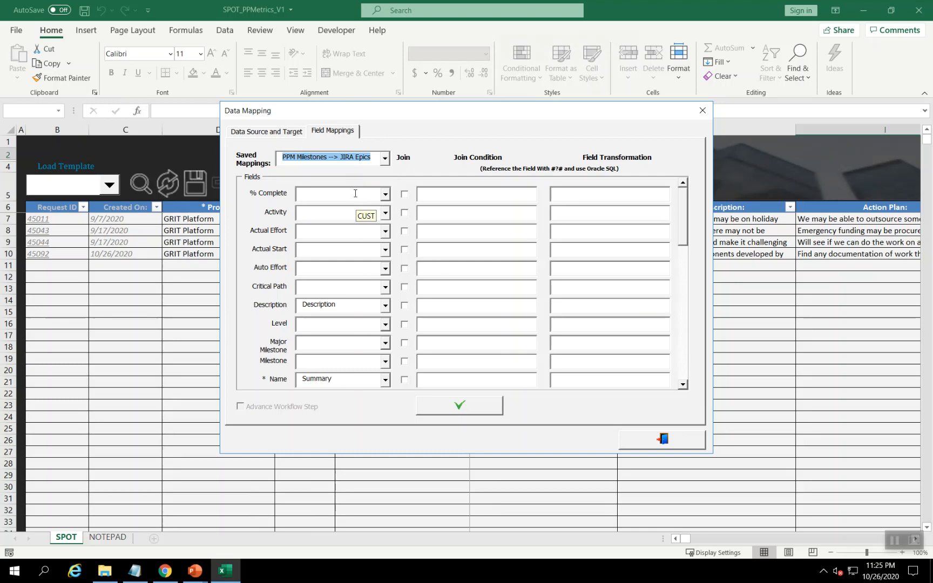
click(478, 408)
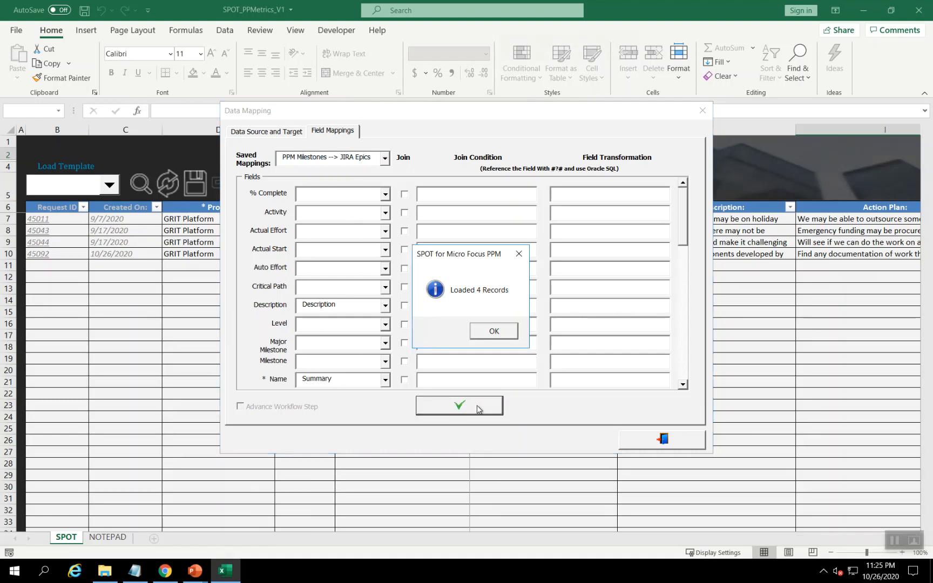
click(492, 331)
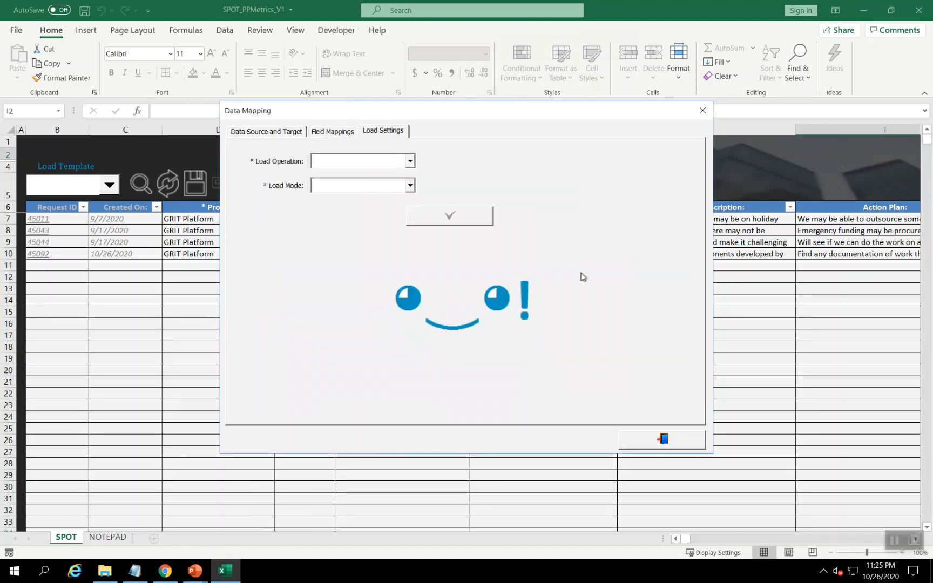
Set the load operation to Merge and Create and the load mode to Actual Load, and bring the milestones into the sheet
click(411, 161)
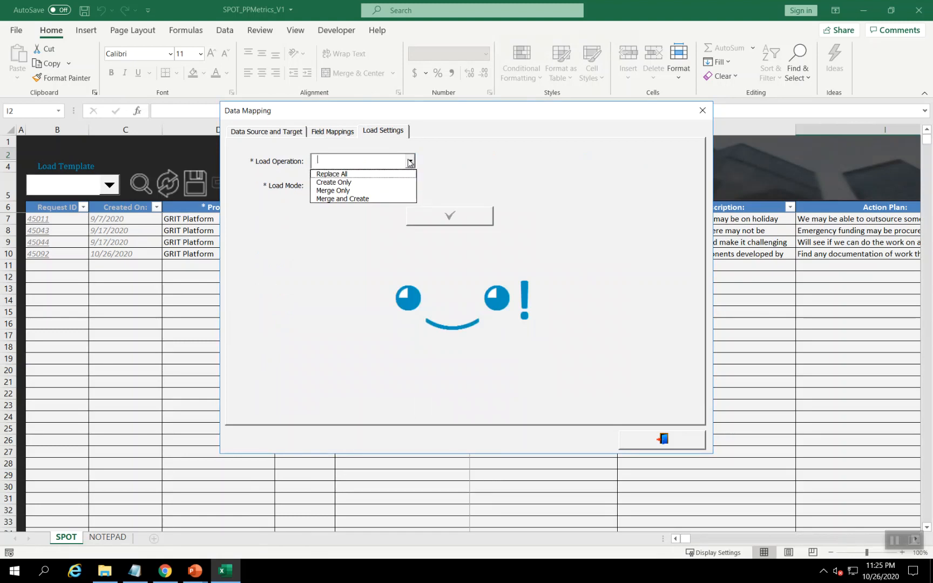
click(358, 198)
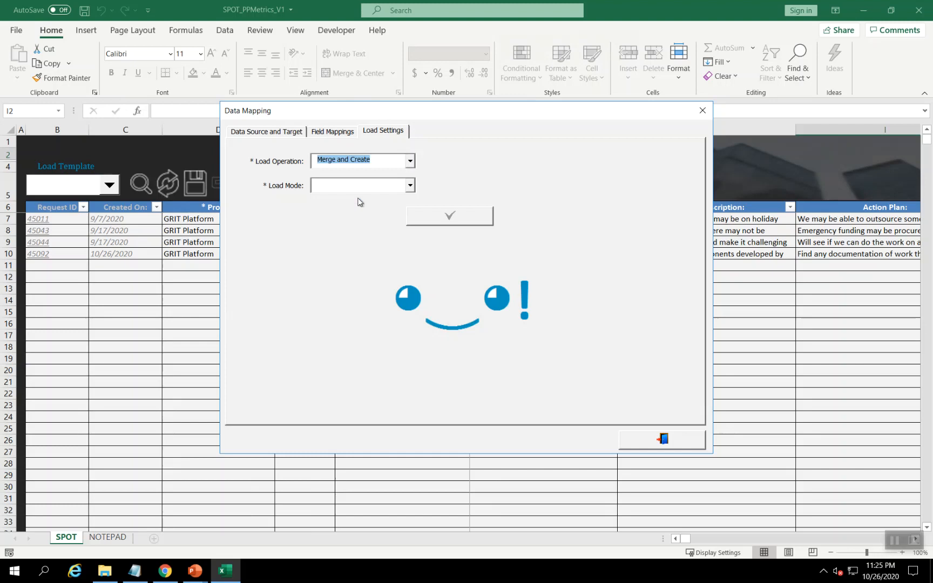
click(361, 187)
click(411, 186)
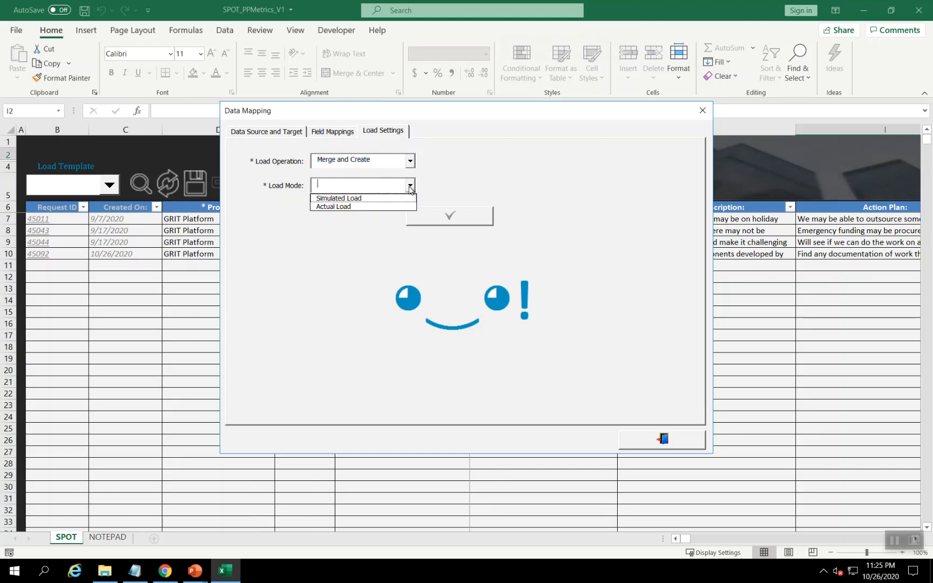
click(367, 207)
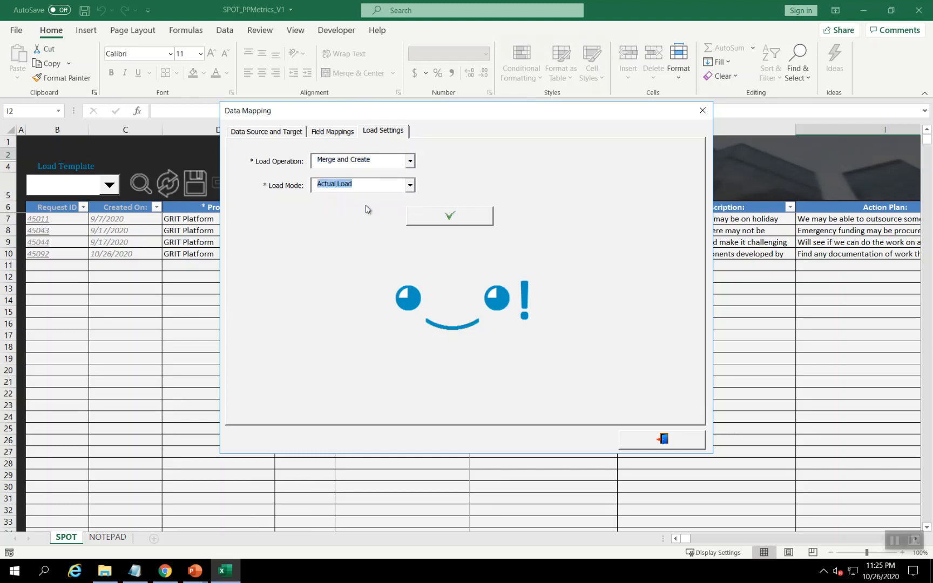
click(467, 223)
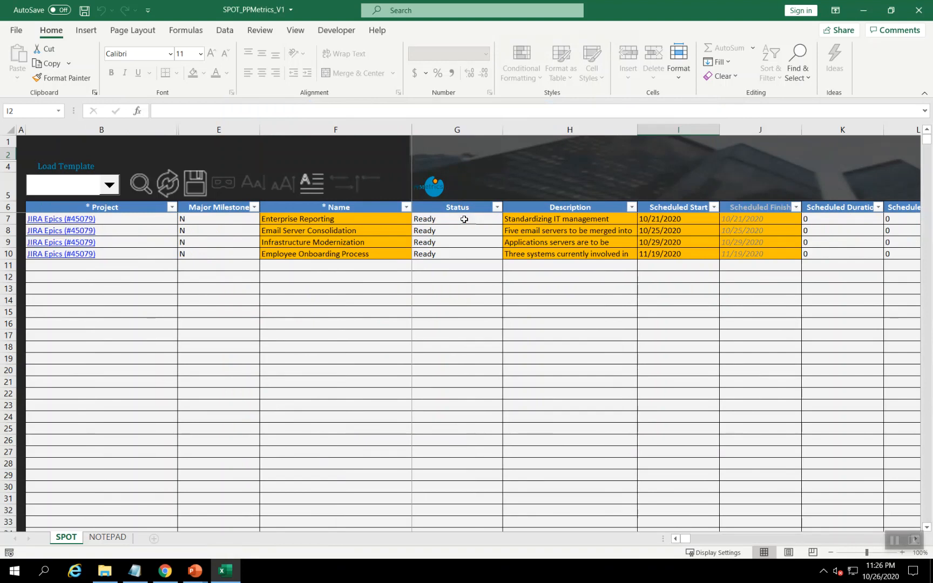
Save the loaded milestone records to Jira as epics and switch to the GRIT Platform roadmap in Chrome
click(196, 182)
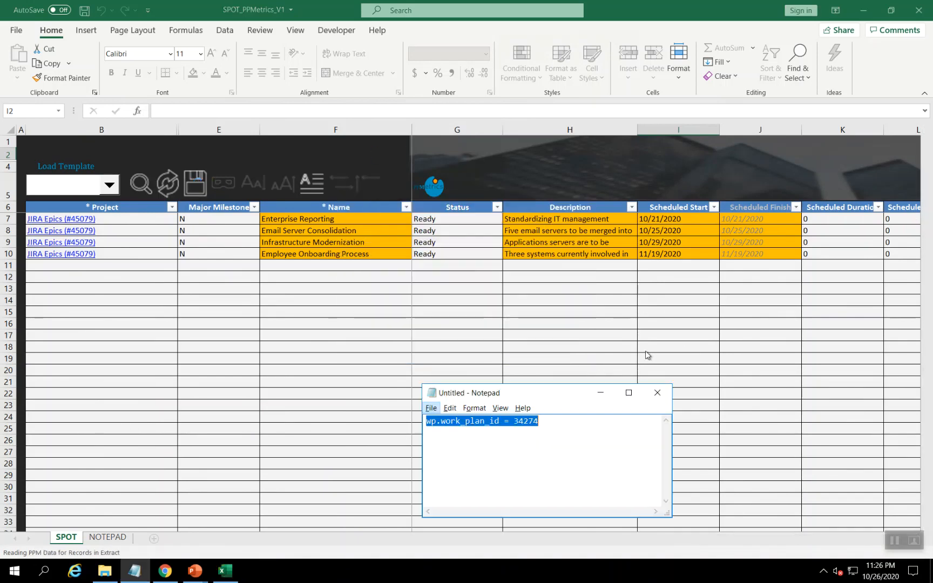
key(alt+Tab)
key(alt+Tab)
key(alt+Tab)
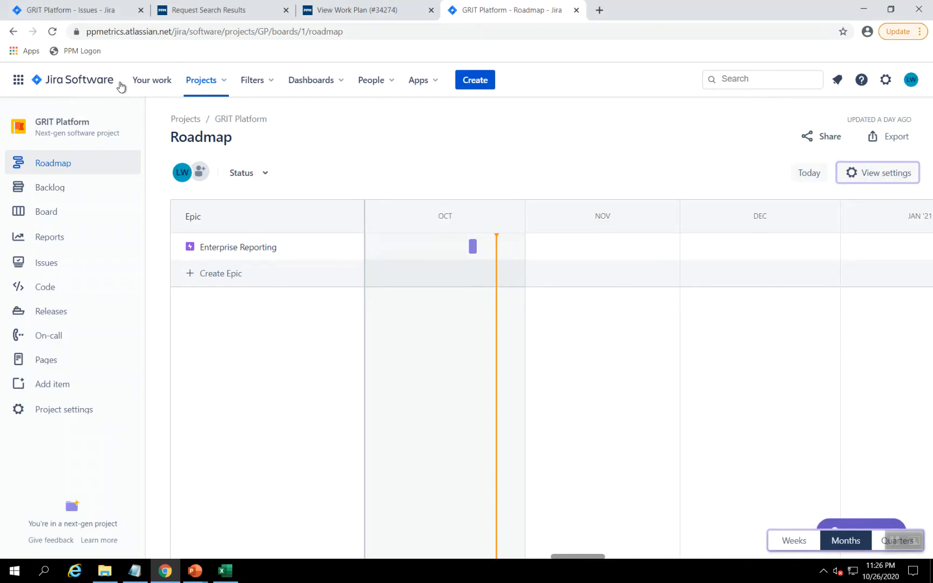
Refresh the GRIT Platform roadmap and compare its epics with the milestones in the JIRA Epics work plan in PPM
click(51, 32)
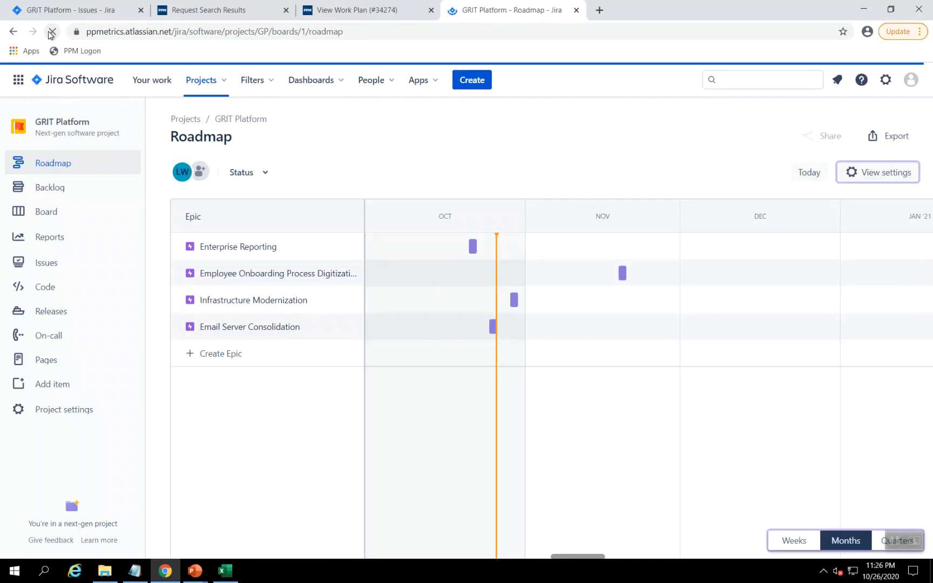
click(351, 10)
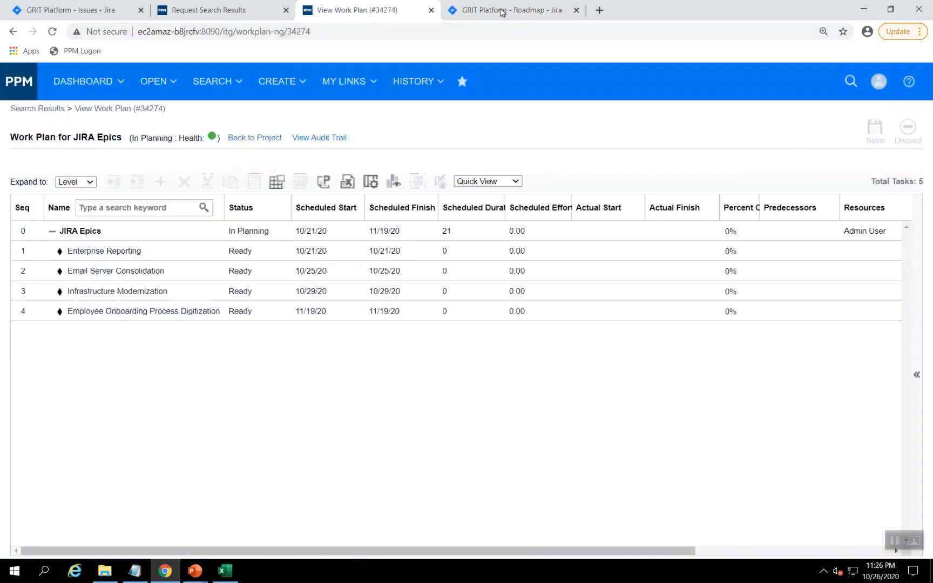
click(546, 11)
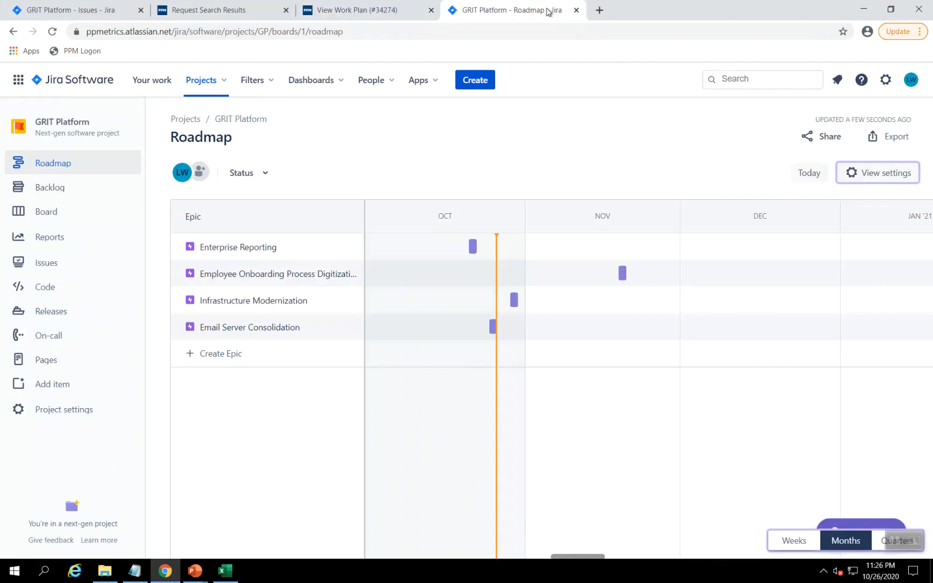